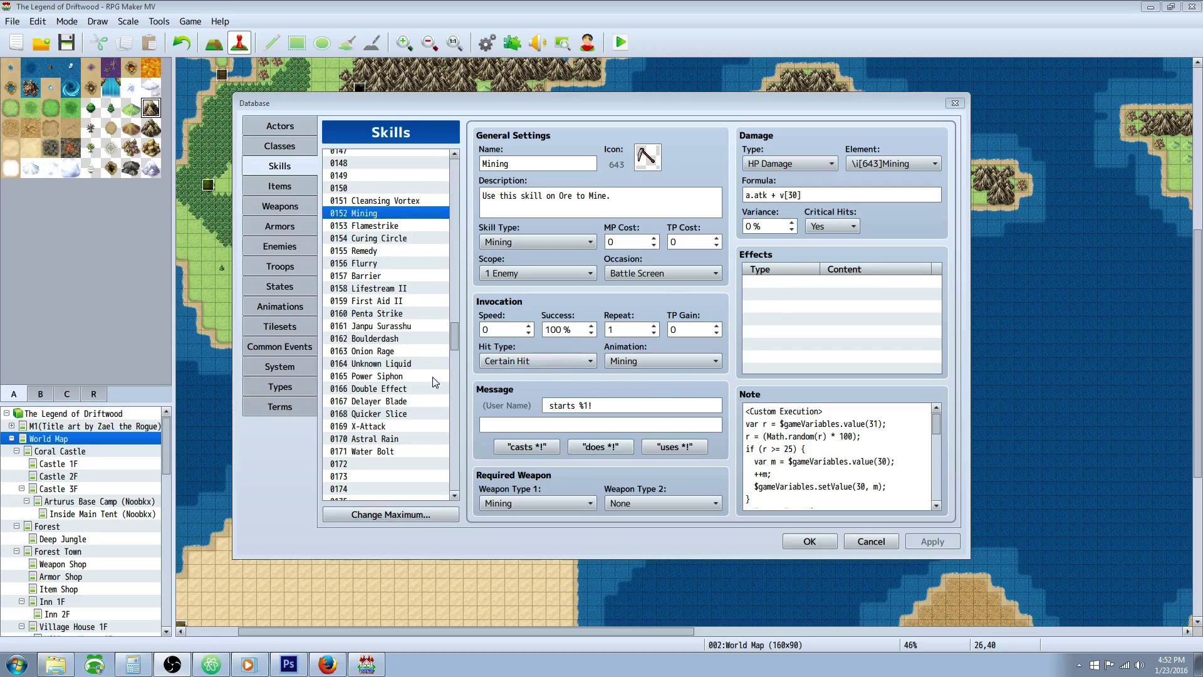
Step: Select the whole Custom Execution code in the 0152 Mining skill's note to review it
{"action": "left_click", "coordinate": [890, 372]}
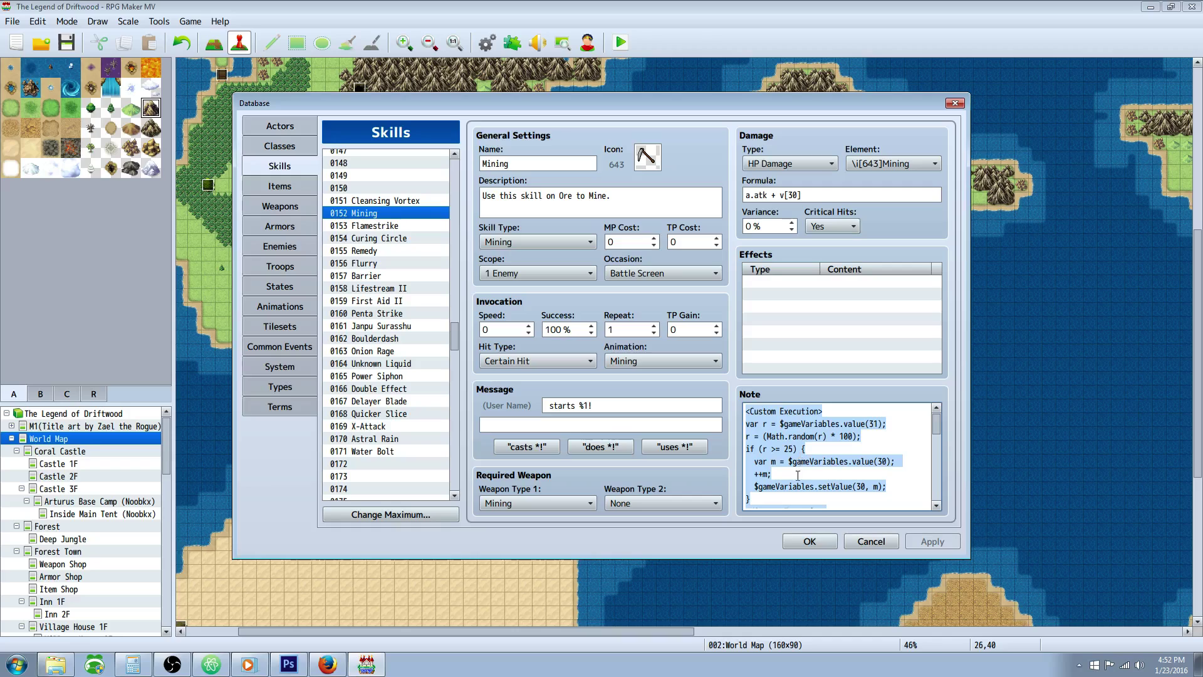
Step: Close the database and place event EV022 at 26,40 setting variable 0031 Mining Random Roll to 0
{"action": "left_click", "coordinate": [792, 543]}
{"action": "double_click", "coordinate": [430, 256]}
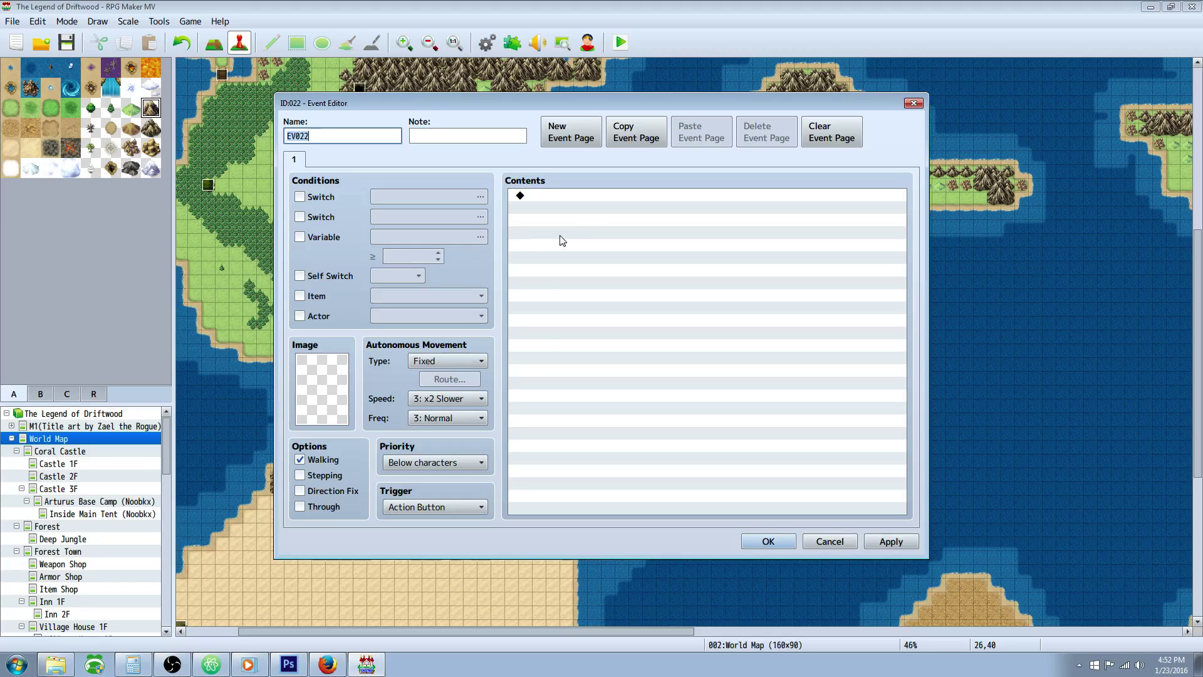
{"action": "left_click", "coordinate": [568, 197]}
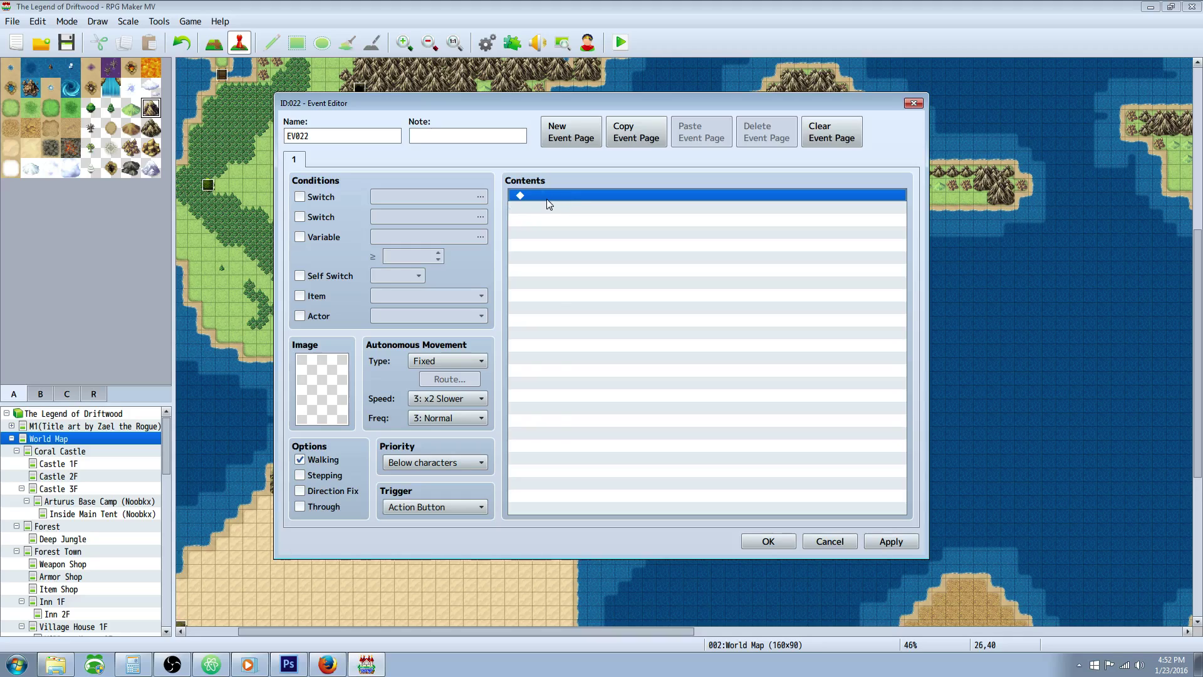
{"action": "double_click", "coordinate": [563, 200]}
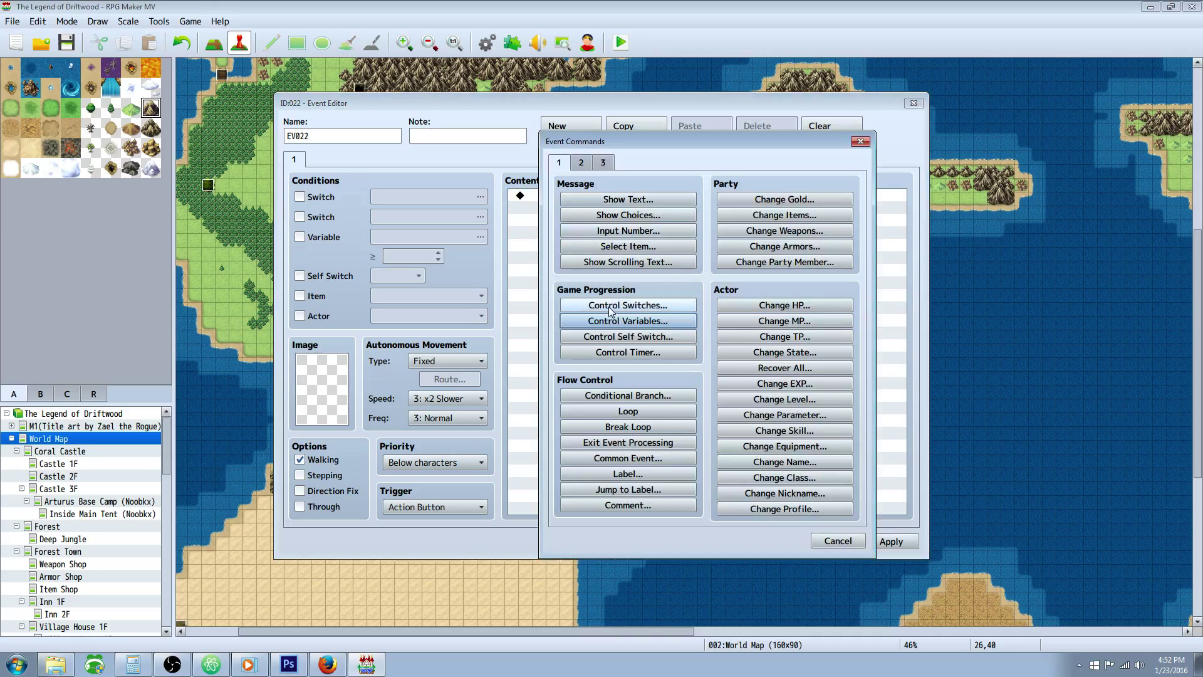
{"action": "left_click", "coordinate": [632, 322]}
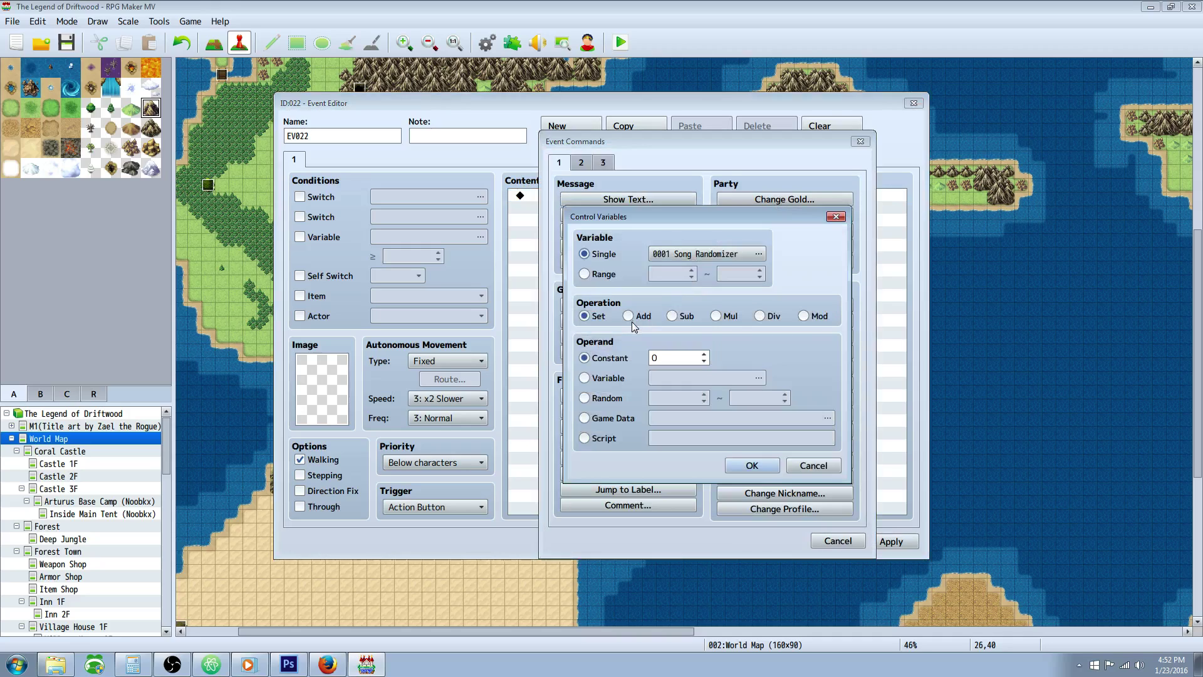
{"action": "left_click", "coordinate": [758, 254]}
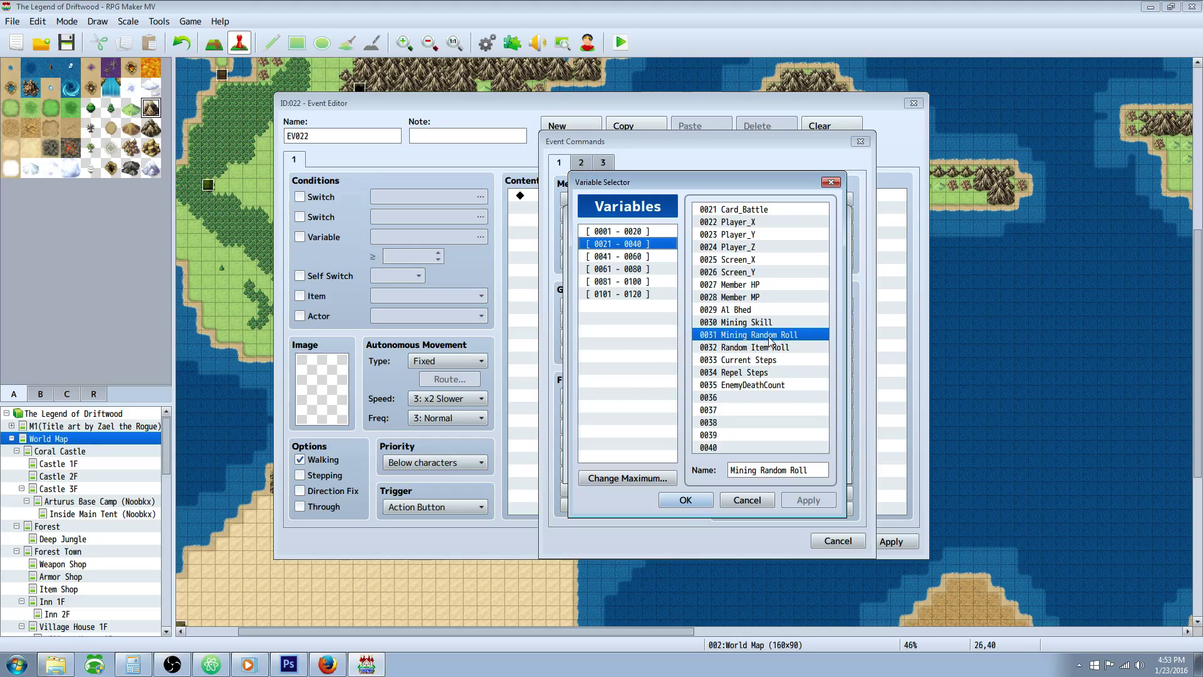
{"action": "left_click", "coordinate": [696, 502]}
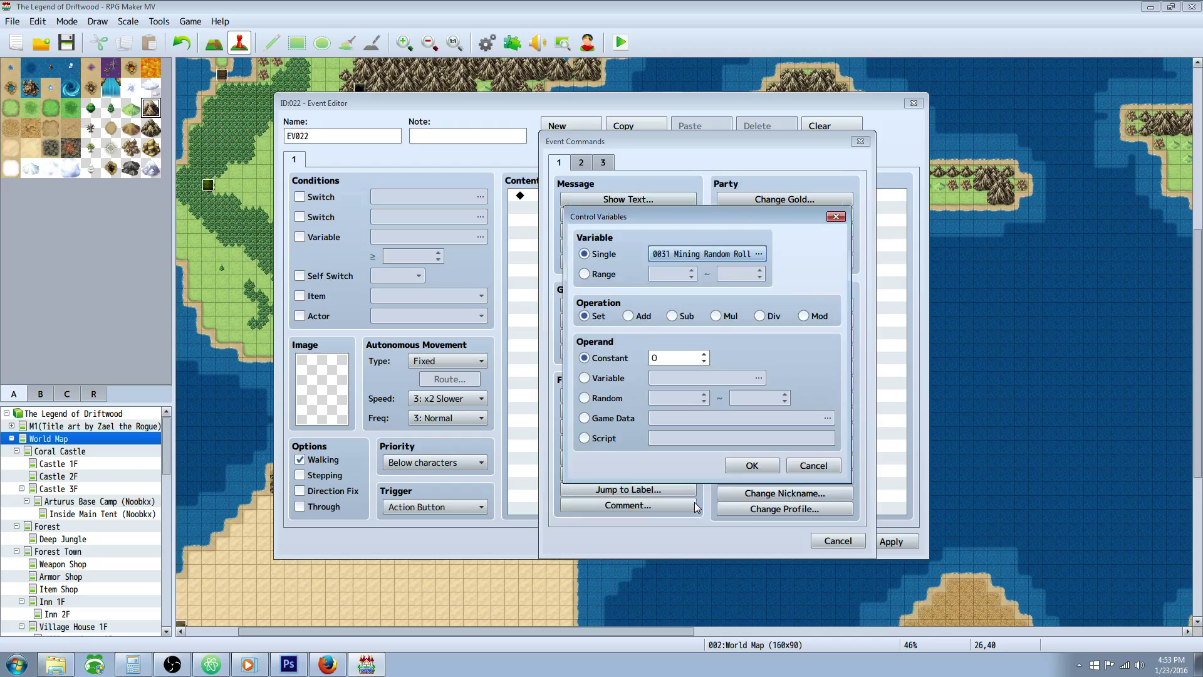
{"action": "left_click", "coordinate": [752, 465]}
{"action": "left_click", "coordinate": [768, 541]}
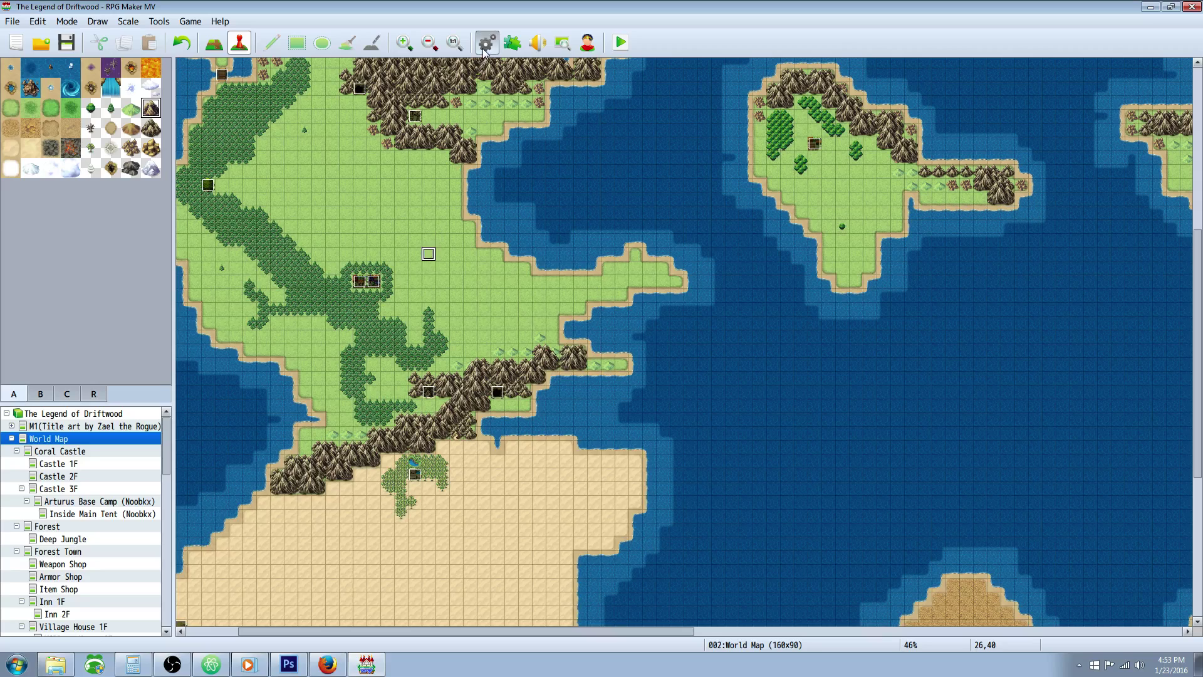
Step: Reopen the database and inspect the <Custom Execution> tag and the $gameVariables.value(31) line
{"action": "key", "text": "F9"}
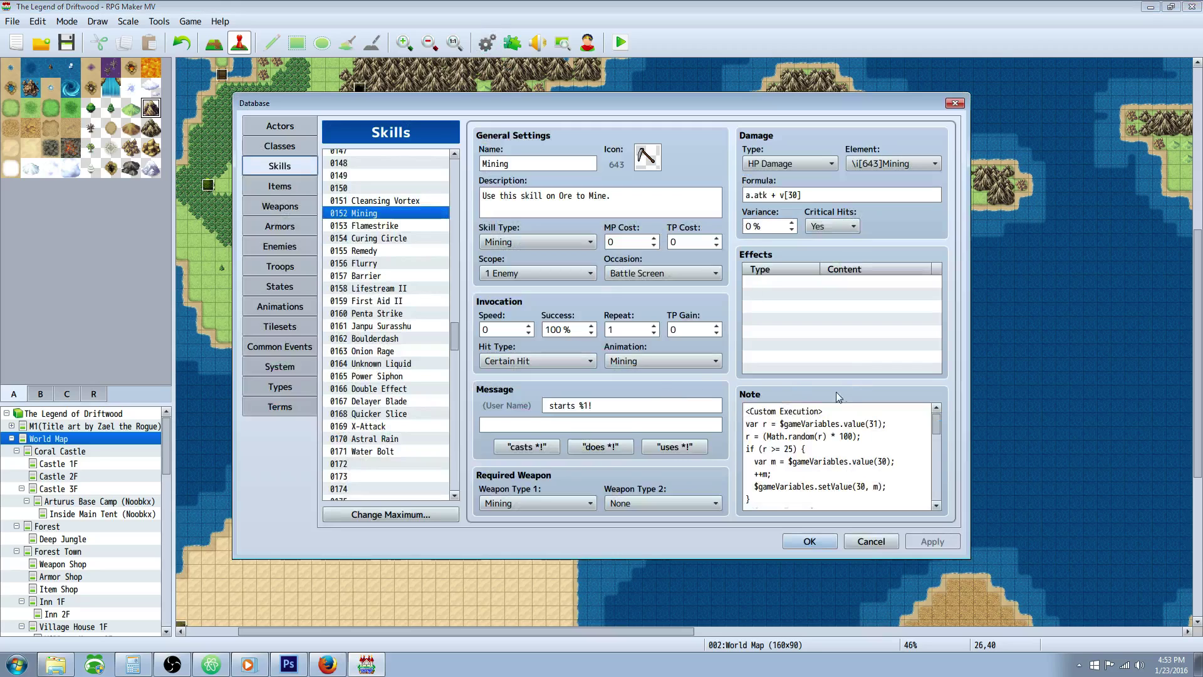
{"action": "double_click", "coordinate": [876, 424]}
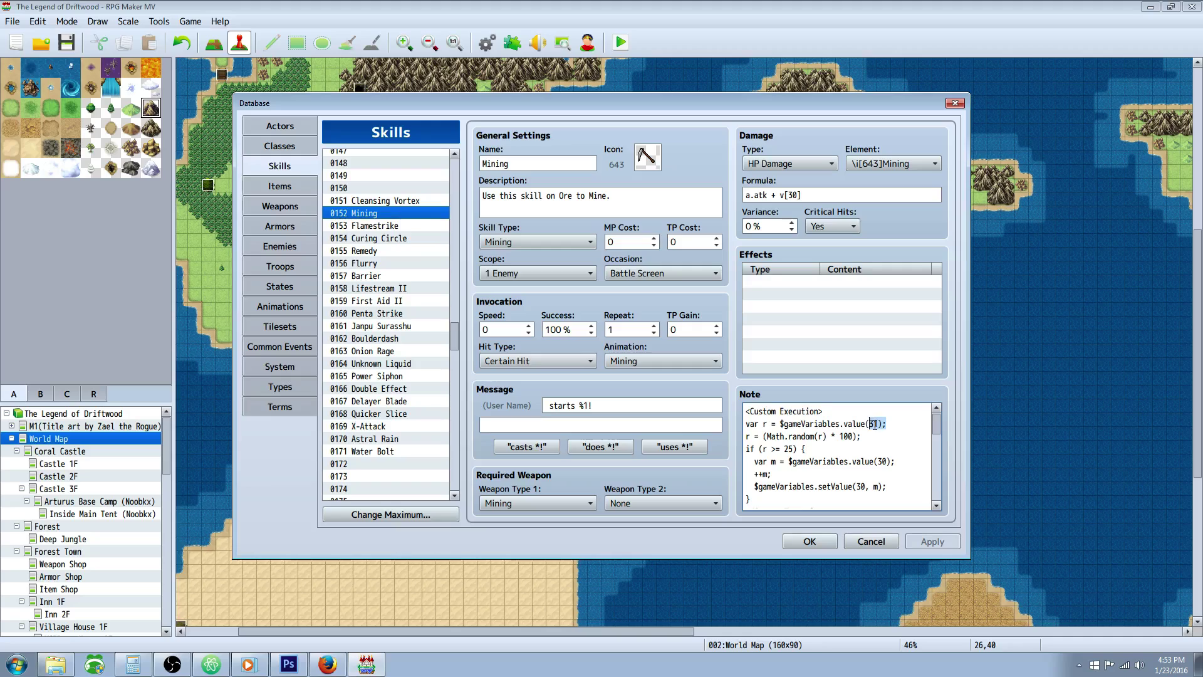
{"action": "left_click_drag", "start_coordinate": [833, 412], "coordinate": [744, 411]}
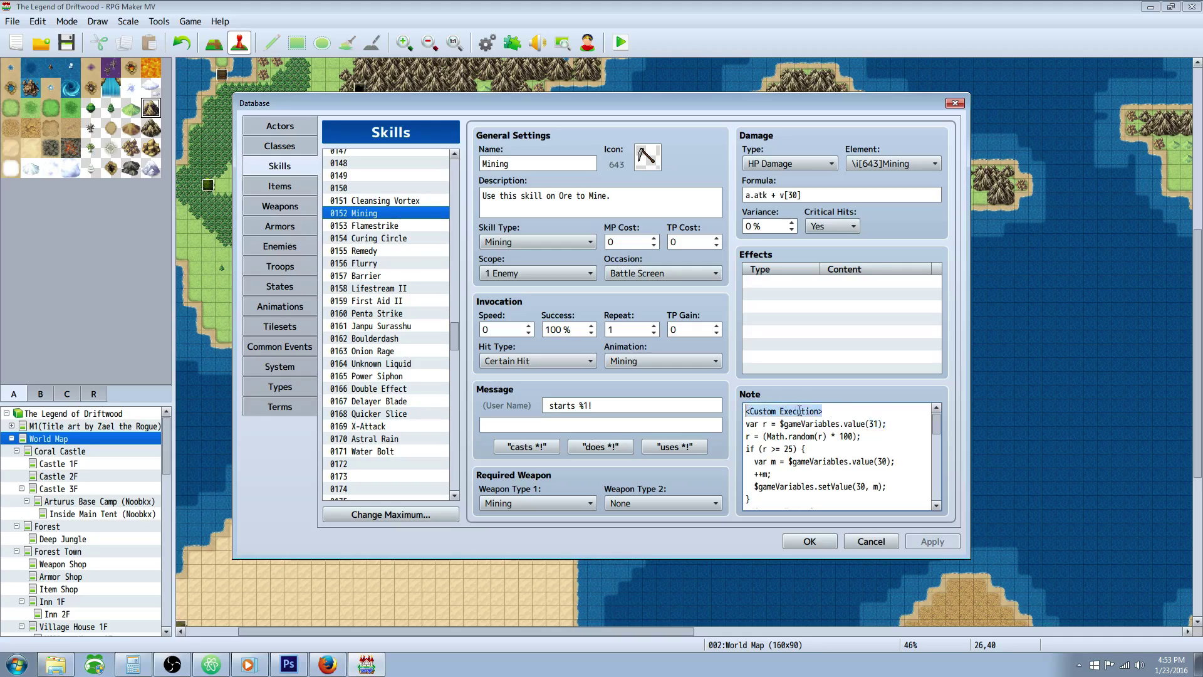
{"action": "left_click", "coordinate": [823, 411]}
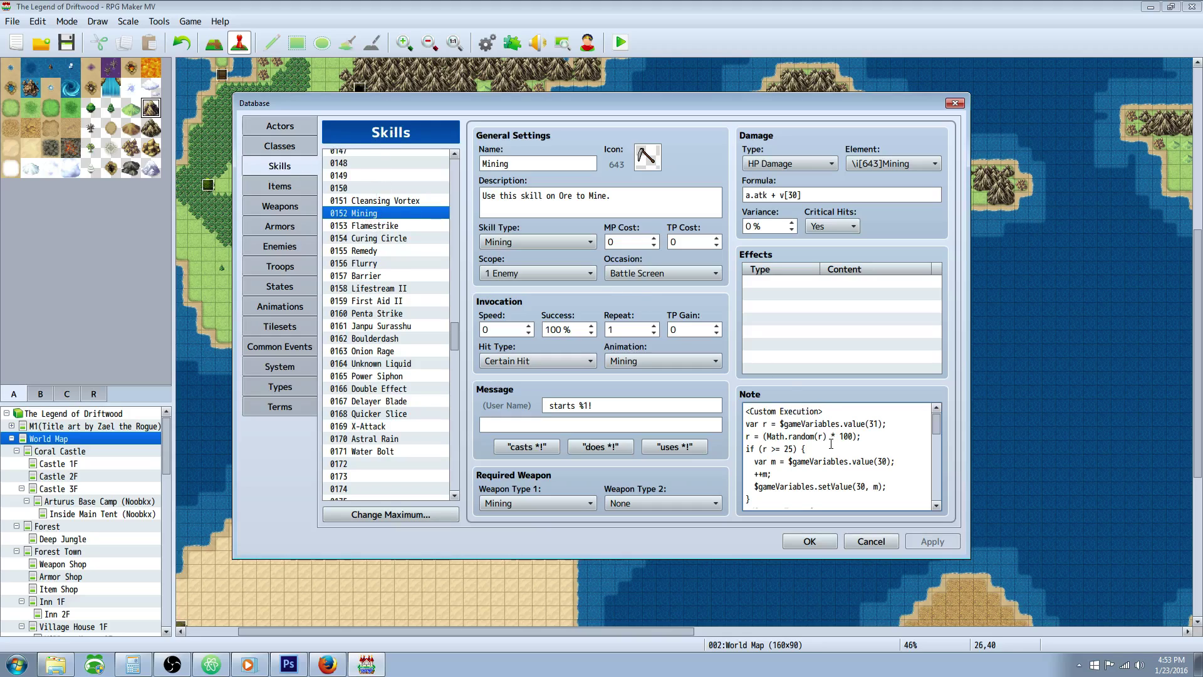
{"action": "left_click_drag", "start_coordinate": [759, 424], "coordinate": [745, 424]}
{"action": "left_click", "coordinate": [765, 424]}
{"action": "left_click_drag", "start_coordinate": [779, 424], "coordinate": [843, 424]}
{"action": "left_click_drag", "start_coordinate": [843, 424], "coordinate": [879, 424]}
{"action": "left_click", "coordinate": [880, 425]}
{"action": "left_click_drag", "start_coordinate": [882, 424], "coordinate": [887, 424]}
Step: Inspect the parts of the r = (Math.random(r) * 100 roll line
{"action": "double_click", "coordinate": [747, 436]}
{"action": "double_click", "coordinate": [765, 436]}
{"action": "left_click", "coordinate": [769, 436]}
{"action": "double_click", "coordinate": [788, 436]}
{"action": "double_click", "coordinate": [820, 436]}
{"action": "double_click", "coordinate": [824, 436]}
{"action": "double_click", "coordinate": [846, 437]}
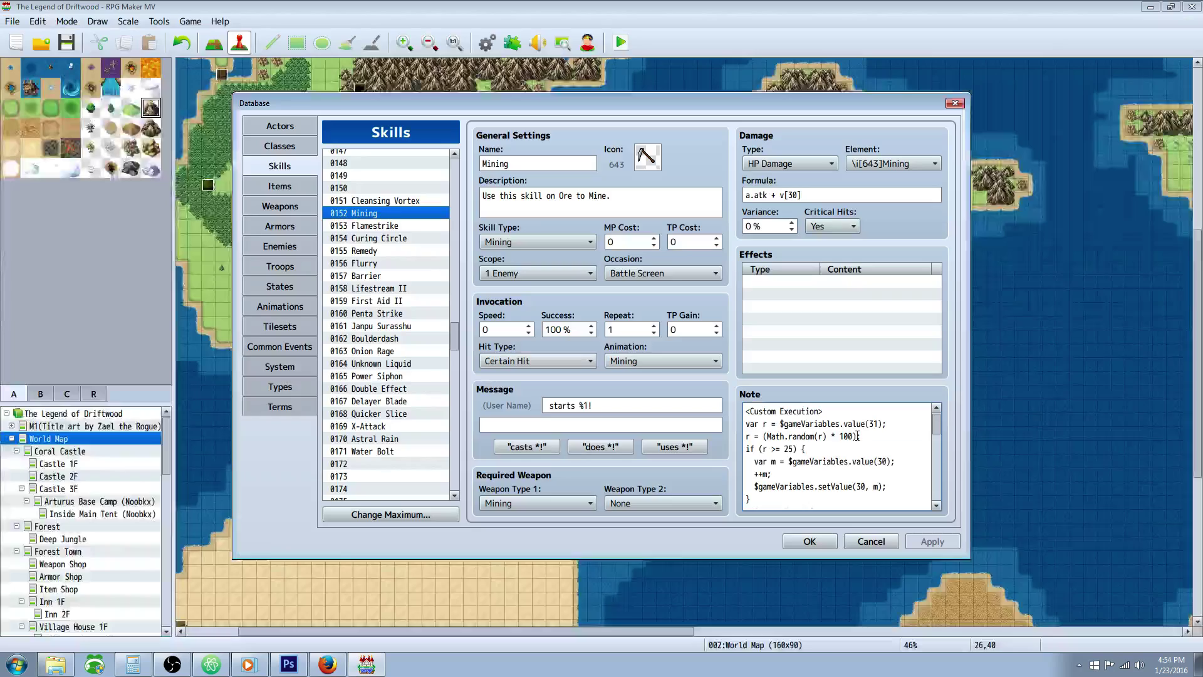
Step: Add the missing closing parenthesis after 100 in the random-roll line
{"action": "left_click", "coordinate": [857, 436]}
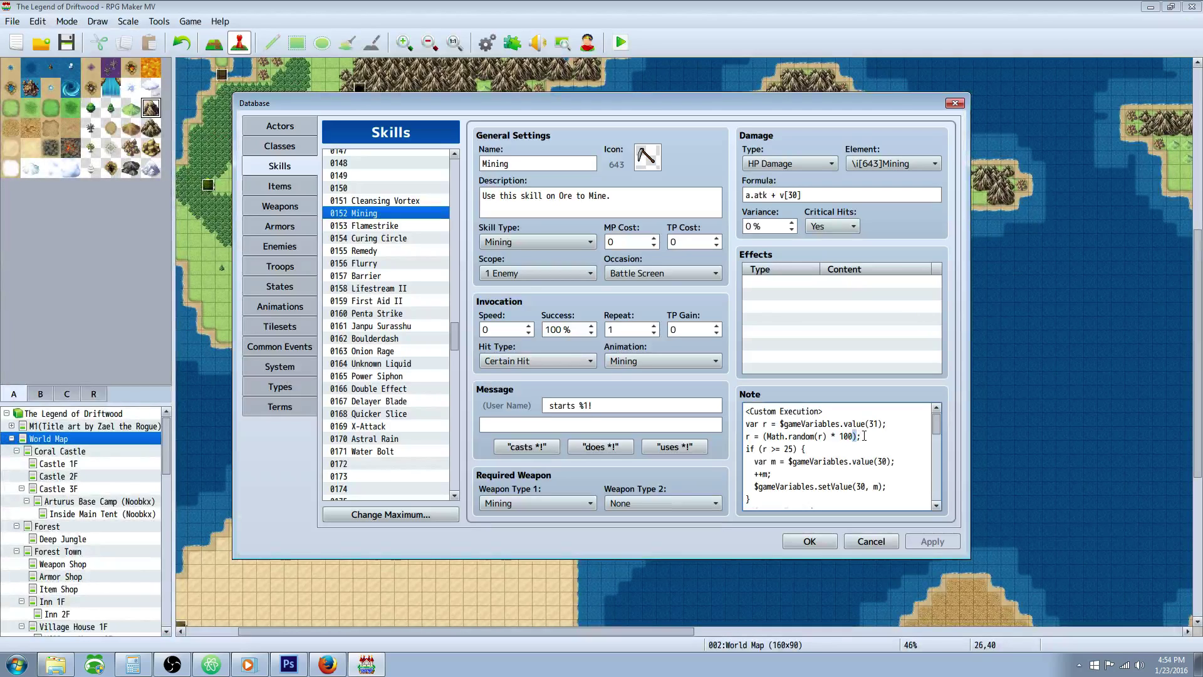
{"action": "type", "text": ")"}
{"action": "scroll", "coordinate": [798, 446], "scroll_direction": "down", "scroll_amount": 2}
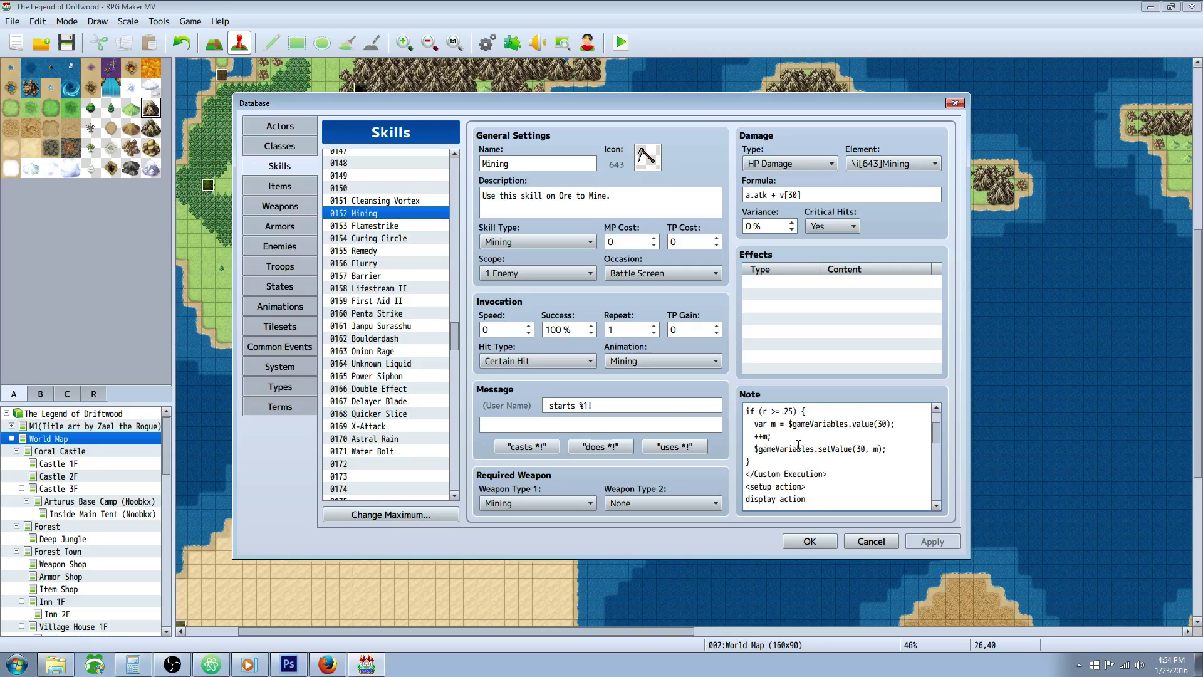
Step: Try 50 and 75 as the if (r >= 25) threshold, then restore 25
{"action": "left_click", "coordinate": [761, 424]}
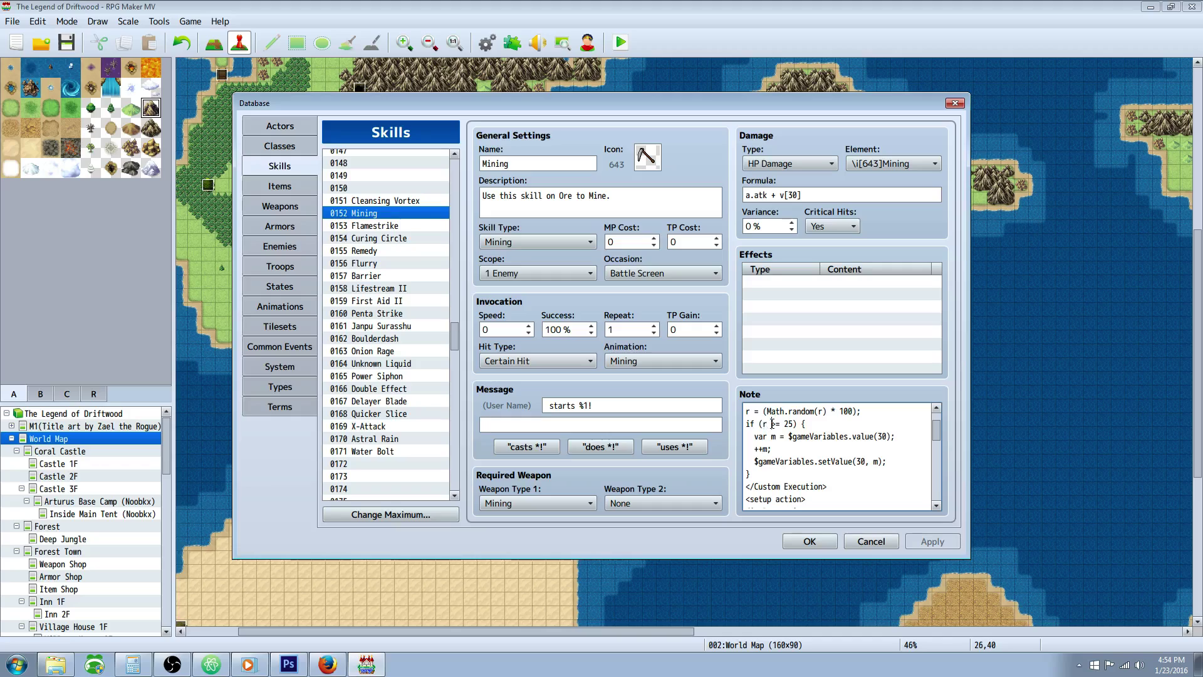
{"action": "double_click", "coordinate": [789, 425]}
{"action": "left_click", "coordinate": [785, 426]}
{"action": "left_click_drag", "start_coordinate": [790, 424], "coordinate": [794, 425]}
{"action": "left_click", "coordinate": [790, 424]}
{"action": "left_click_drag", "start_coordinate": [755, 437], "coordinate": [802, 471]}
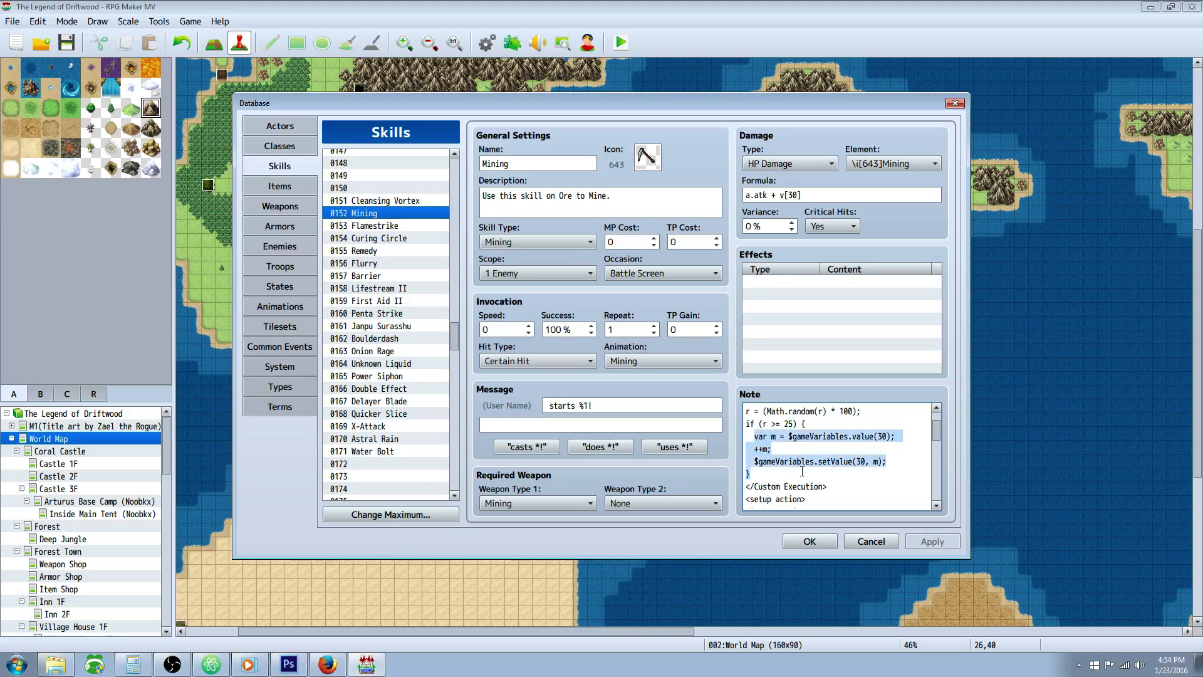
{"action": "left_click", "coordinate": [814, 425]}
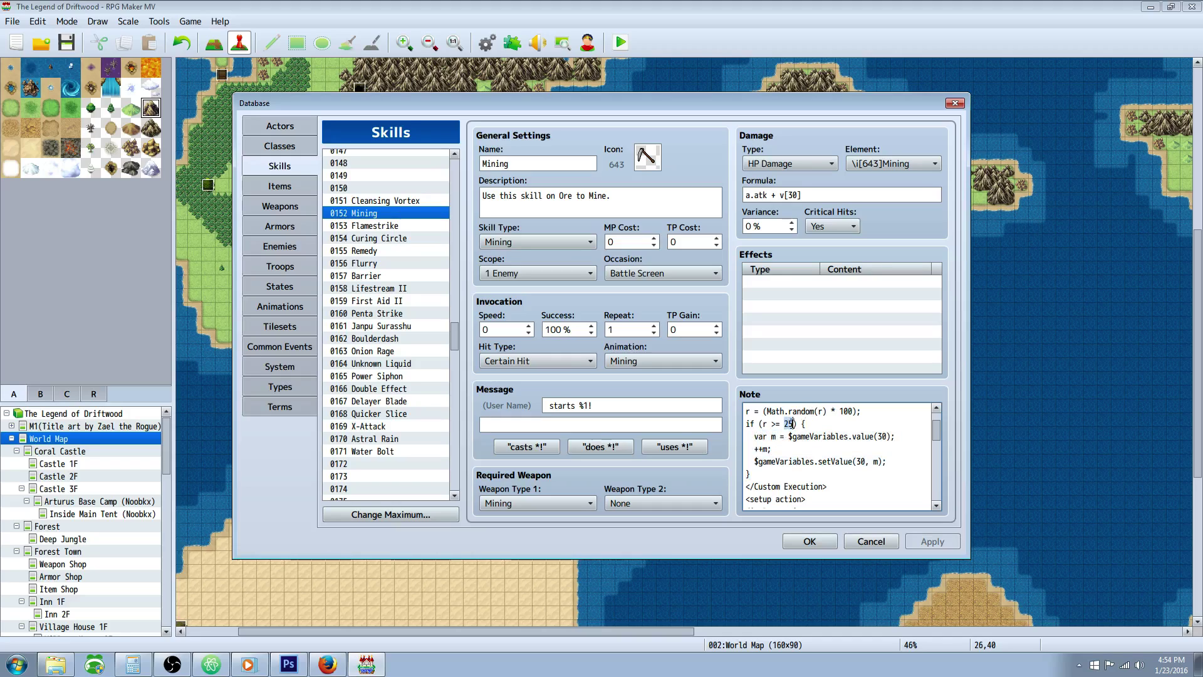
{"action": "type", "text": "50"}
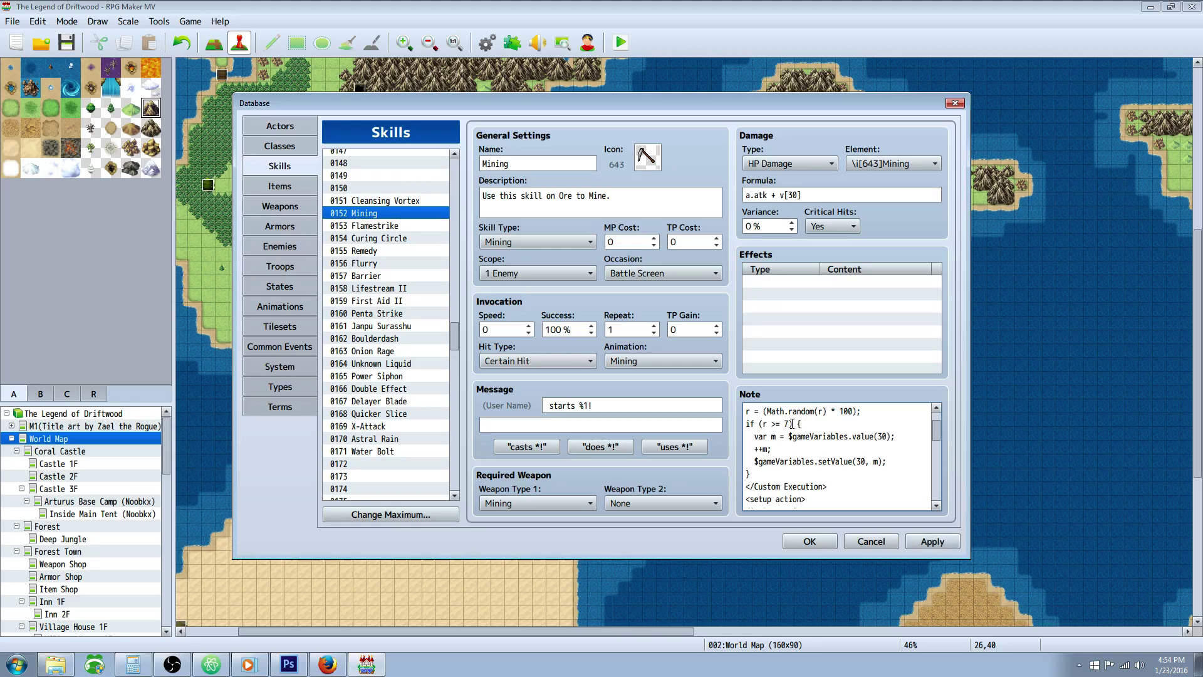
{"action": "double_click", "coordinate": [788, 424]}
{"action": "key", "text": "BackSpace"}
Step: Inspect the var m = $gameVariables.value(30); line piece by piece
{"action": "left_click_drag", "start_coordinate": [811, 437], "coordinate": [773, 449]}
{"action": "left_click", "coordinate": [802, 425]}
{"action": "double_click", "coordinate": [759, 436]}
{"action": "double_click", "coordinate": [775, 436]}
{"action": "left_click", "coordinate": [784, 437]}
{"action": "left_click_drag", "start_coordinate": [789, 436], "coordinate": [887, 435]}
{"action": "left_click", "coordinate": [888, 437]}
{"action": "left_click", "coordinate": [903, 437], "text": "shift"}
Step: Inspect the ++m increment and the $gameVariables.setValue(30, m); line
{"action": "left_click_drag", "start_coordinate": [755, 448], "coordinate": [782, 449]}
{"action": "left_click", "coordinate": [756, 462]}
{"action": "left_click_drag", "start_coordinate": [757, 462], "coordinate": [862, 462]}
{"action": "left_click", "coordinate": [883, 436]}
{"action": "left_click_drag", "start_coordinate": [872, 462], "coordinate": [880, 462]}
{"action": "left_click", "coordinate": [880, 461]}
{"action": "left_click_drag", "start_coordinate": [881, 461], "coordinate": [896, 461]}
{"action": "left_click", "coordinate": [745, 474]}
Step: Review the full note code and apply the Mining skill changes
{"action": "scroll", "coordinate": [811, 469], "scroll_direction": "up", "scroll_amount": 1}
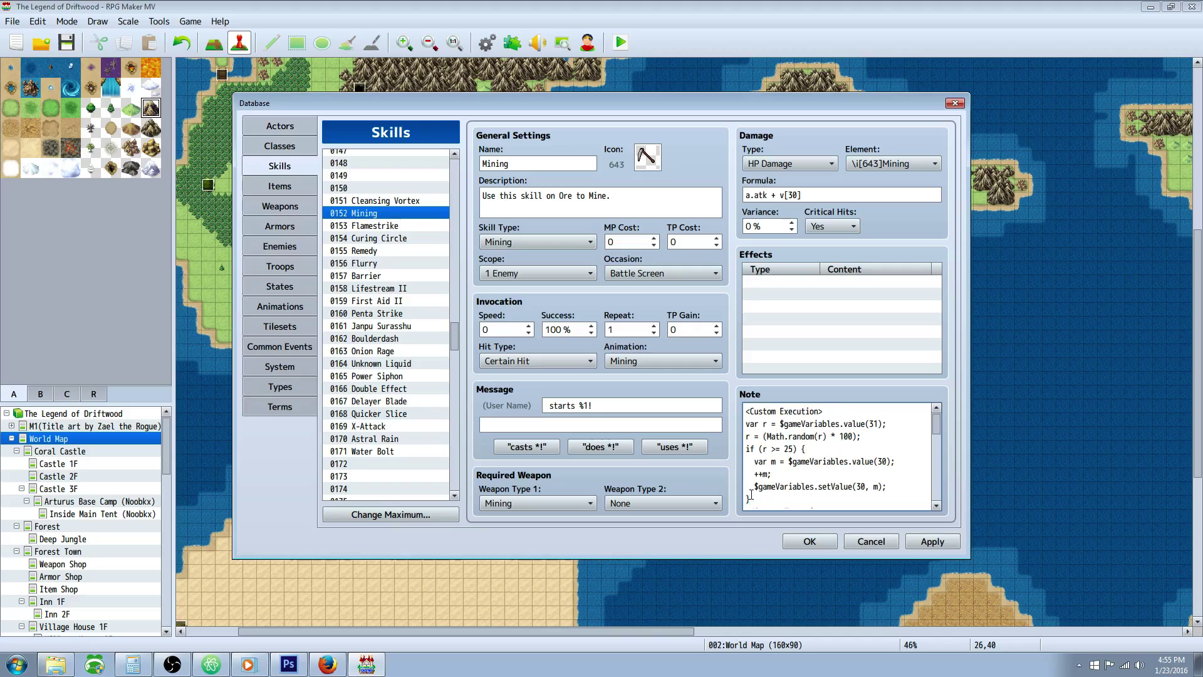
{"action": "left_click_drag", "start_coordinate": [750, 495], "coordinate": [733, 398]}
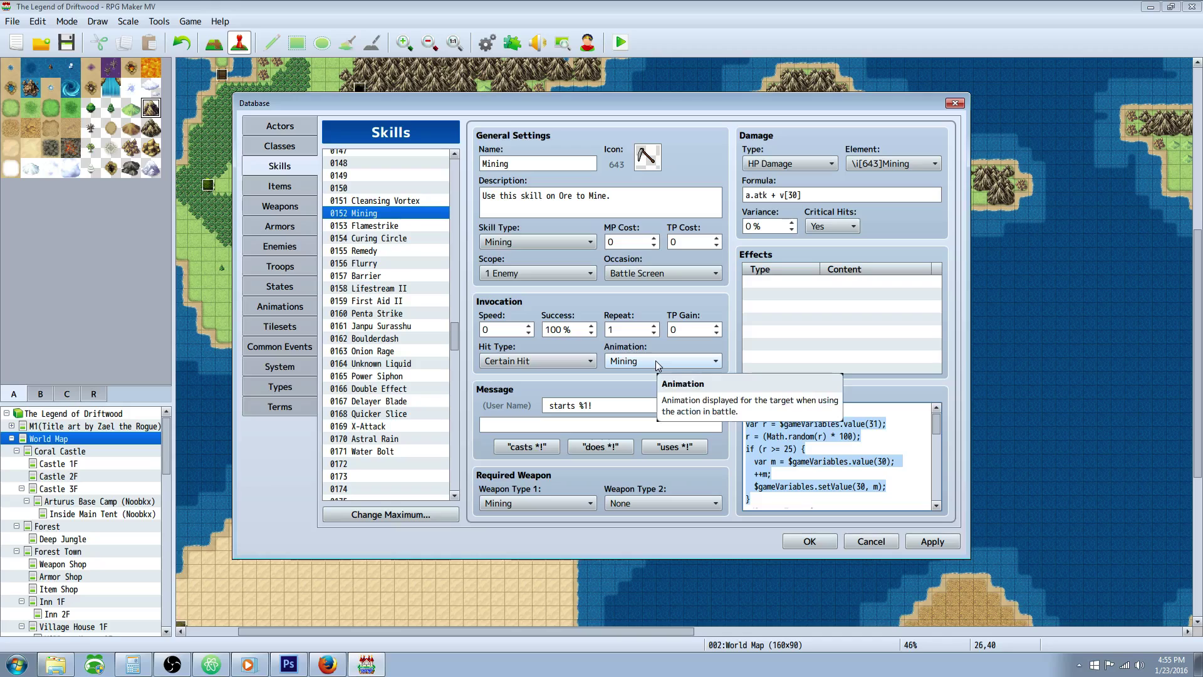
{"action": "left_click", "coordinate": [787, 494]}
{"action": "left_click", "coordinate": [932, 541]}
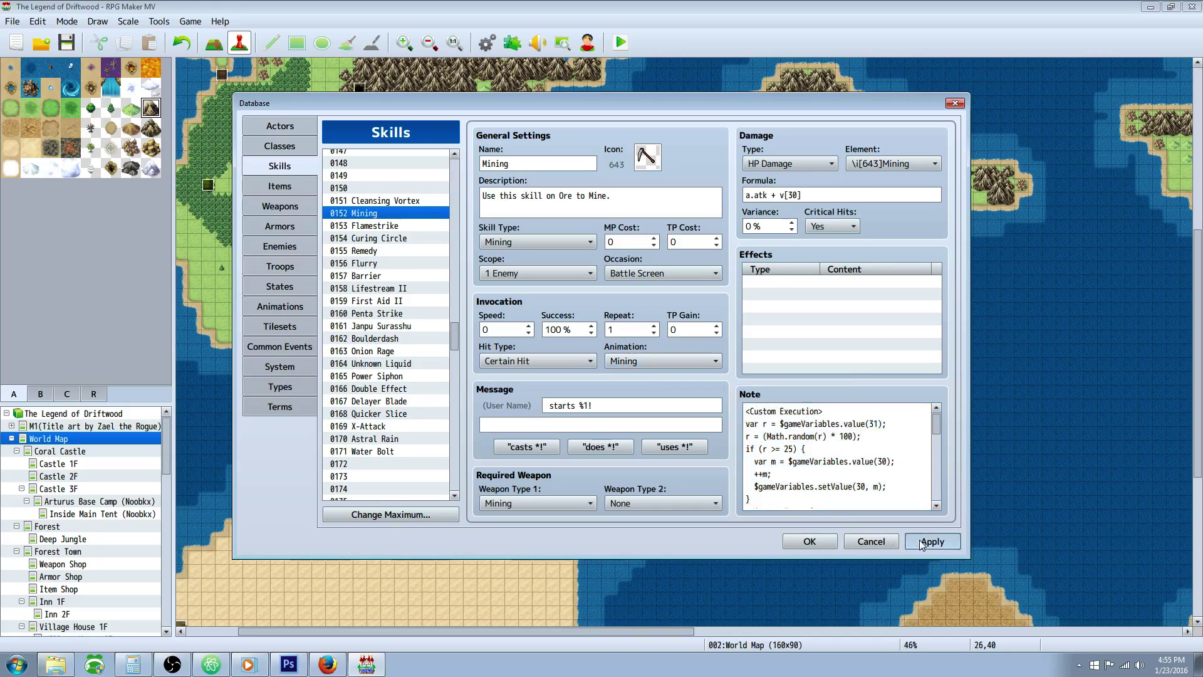
Step: Show common event 0015 Button Optimizer's five-line Script command, then switch to Atom
{"action": "left_click", "coordinate": [290, 348]}
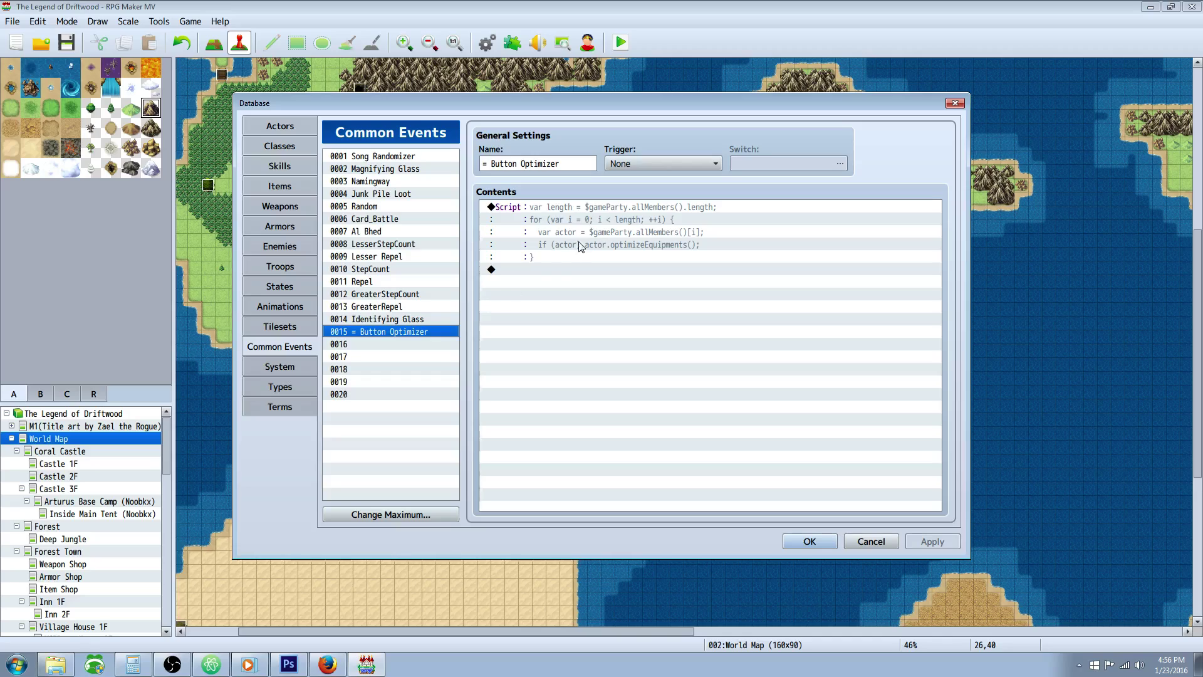
{"action": "left_click", "coordinate": [596, 213]}
{"action": "right_click", "coordinate": [596, 211]}
{"action": "left_click", "coordinate": [573, 269]}
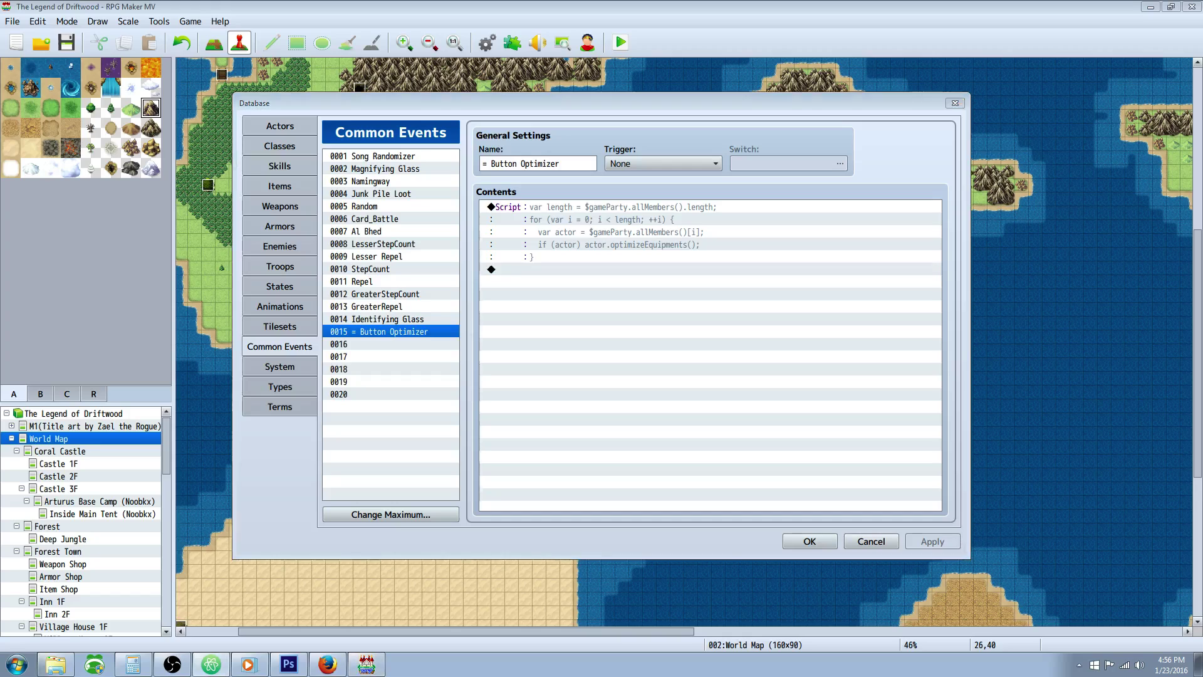
{"action": "key", "text": "alt+Tab"}
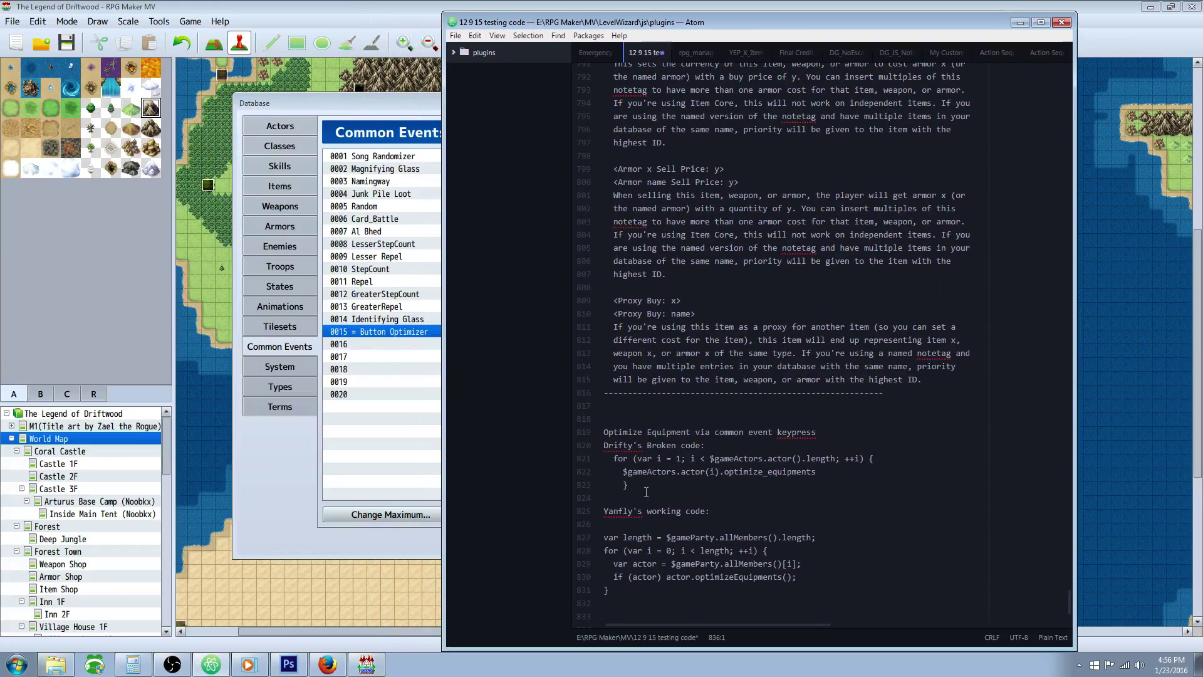
Step: Compare Atom's broken loop on lines 821-824 with the working code on lines 826-831
{"action": "left_click_drag", "start_coordinate": [605, 458], "coordinate": [624, 498]}
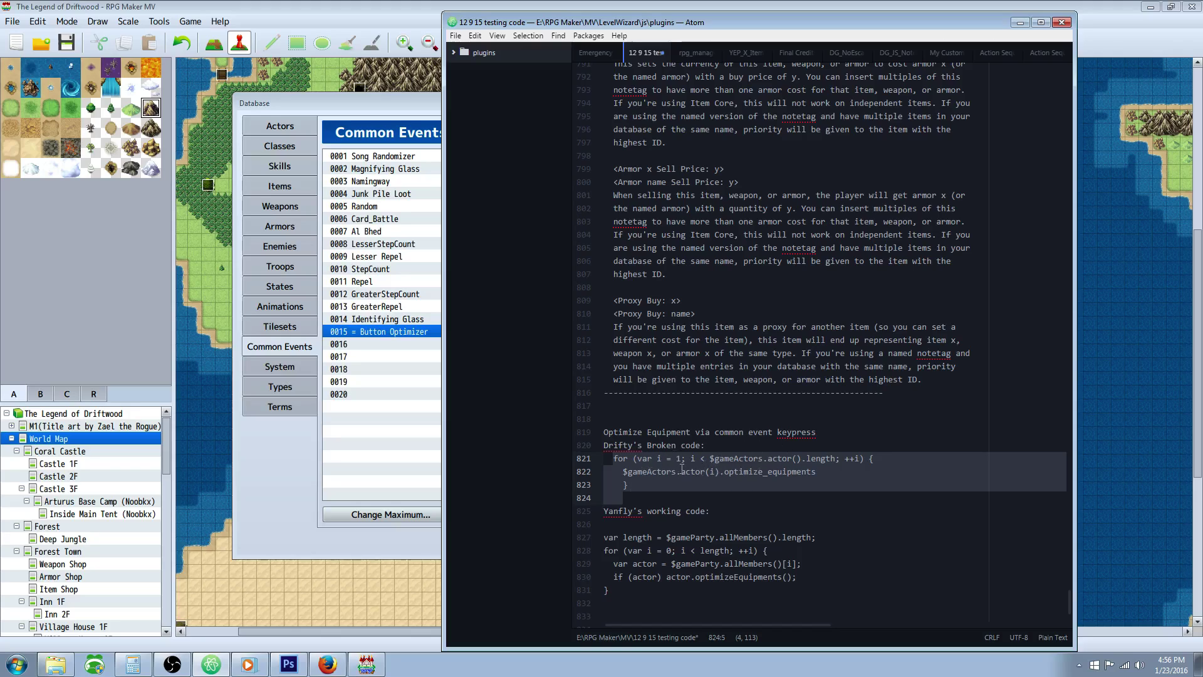
{"action": "left_click", "coordinate": [634, 513]}
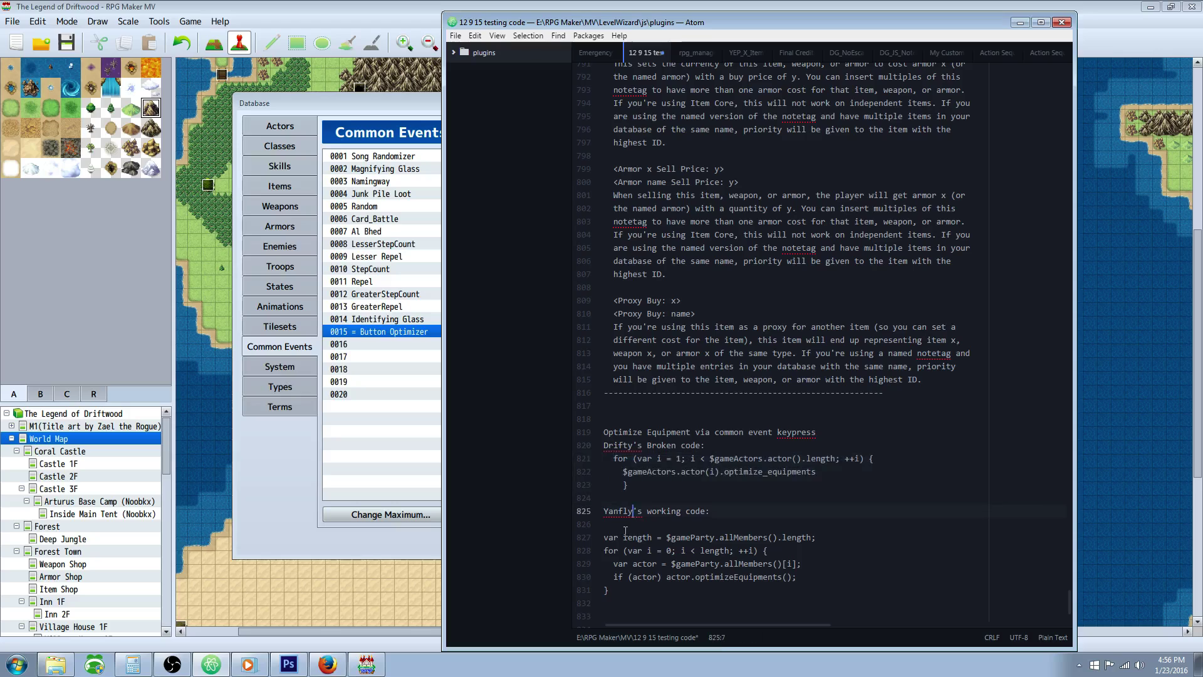
{"action": "left_click_drag", "start_coordinate": [605, 524], "coordinate": [731, 591]}
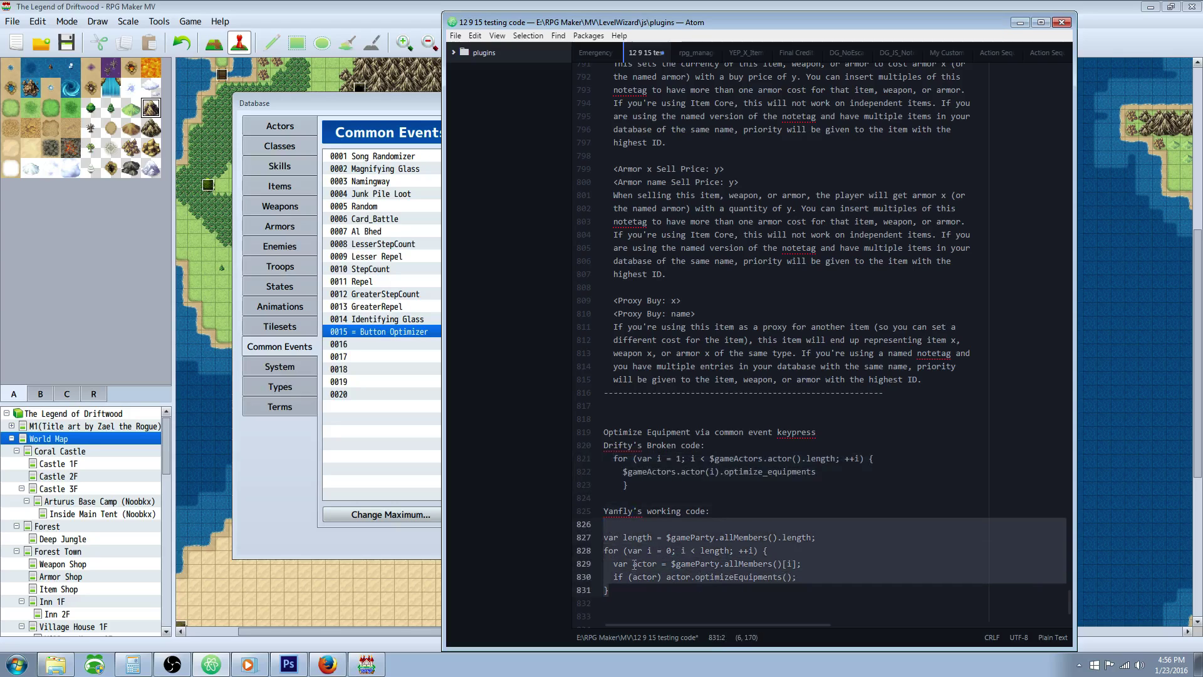
{"action": "key", "text": "alt+Tab"}
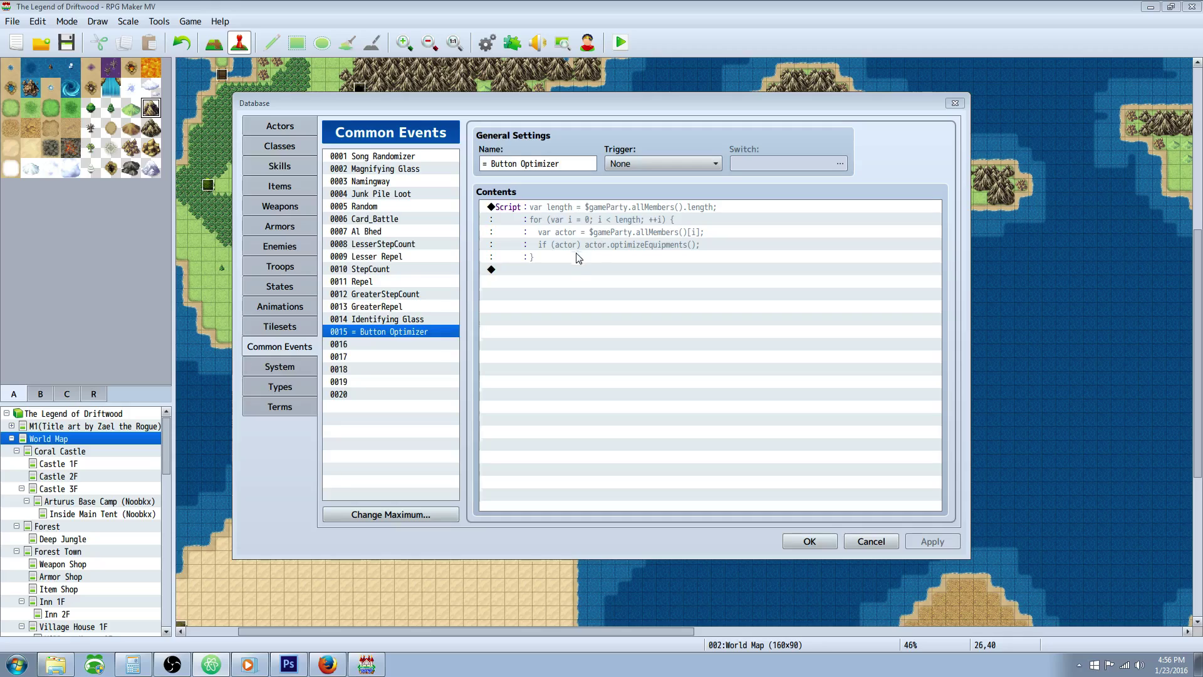
Step: Open the Button Optimizer Script command, check its code, and confirm it with OK
{"action": "left_click", "coordinate": [614, 218]}
{"action": "right_click", "coordinate": [616, 216]}
{"action": "left_click", "coordinate": [641, 228]}
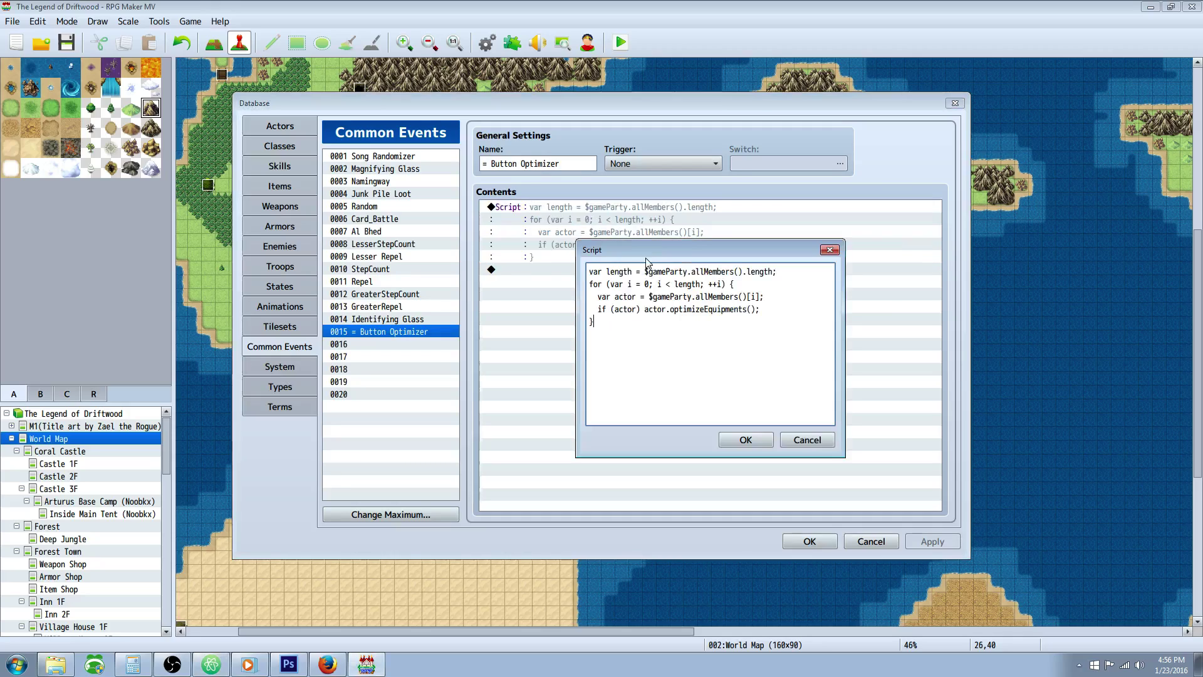
{"action": "key", "text": "ctrl+a"}
{"action": "left_click", "coordinate": [633, 271]}
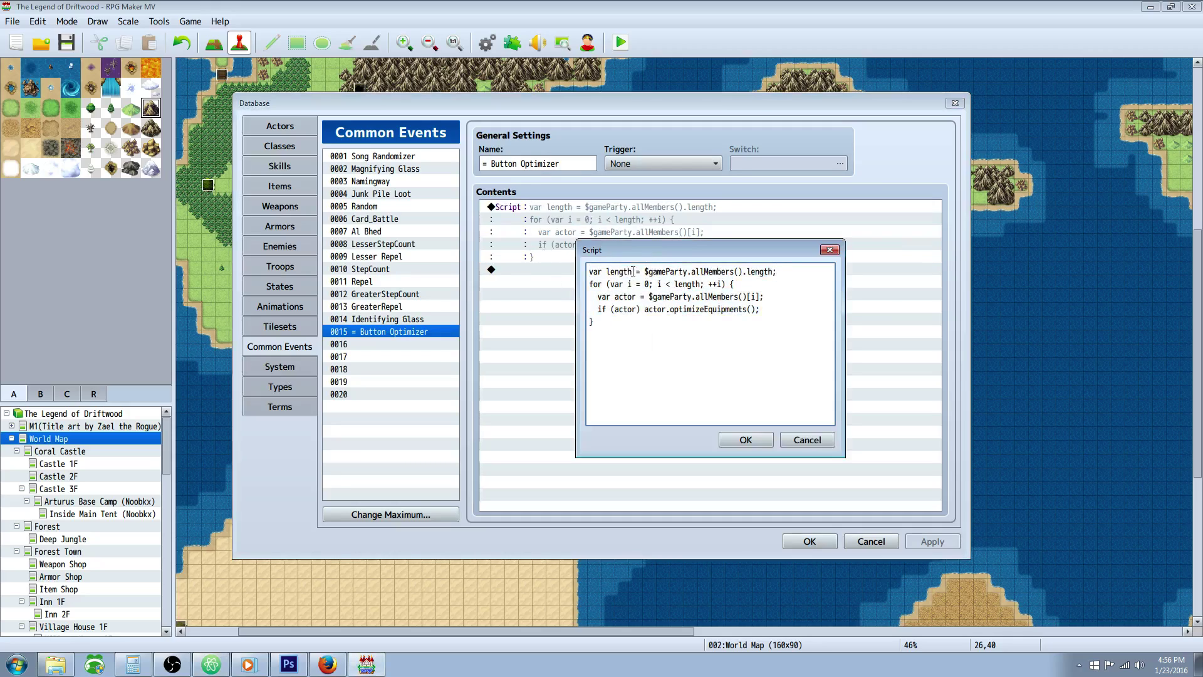
{"action": "double_click", "coordinate": [597, 271]}
{"action": "left_click", "coordinate": [745, 439]}
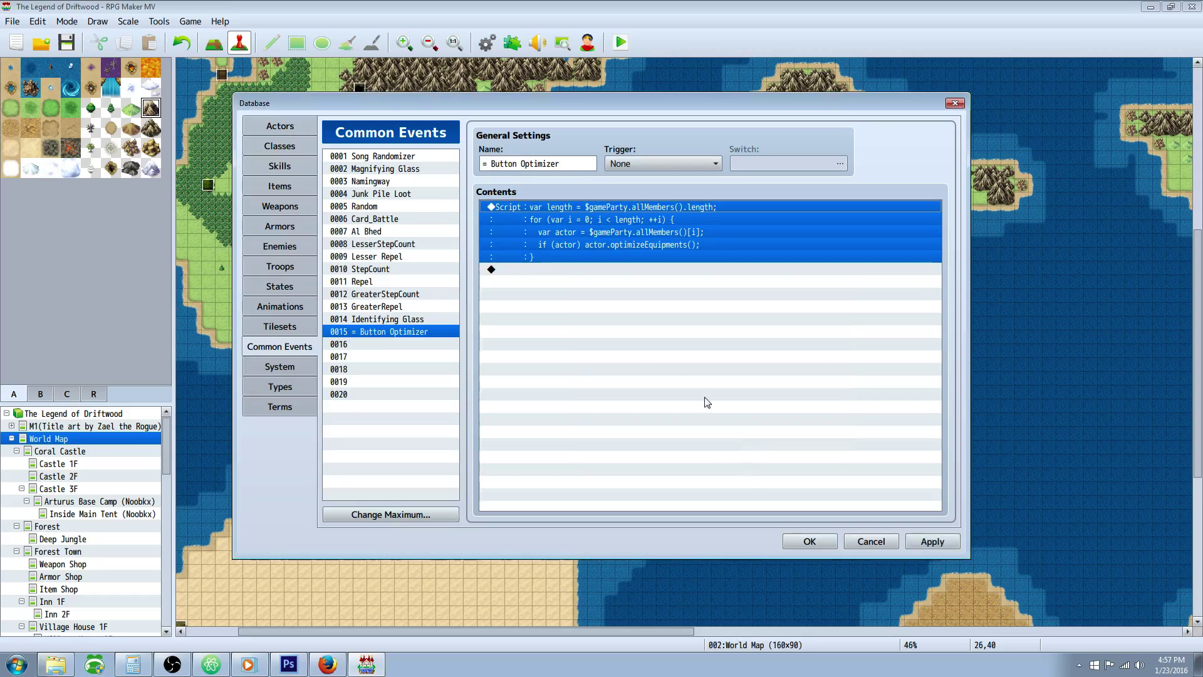
{"action": "left_click", "coordinate": [483, 164]}
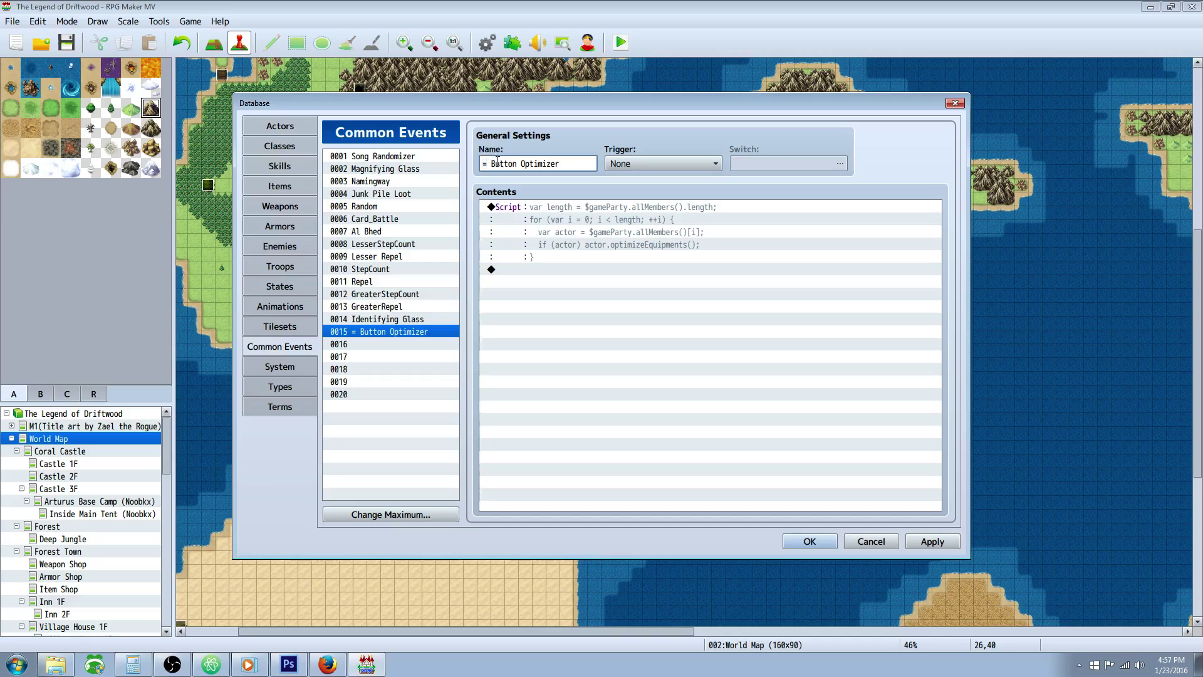
Step: Try inserting a second Script command below, cancel it, and reselect the existing script
{"action": "left_click", "coordinate": [574, 221]}
{"action": "right_click", "coordinate": [543, 209]}
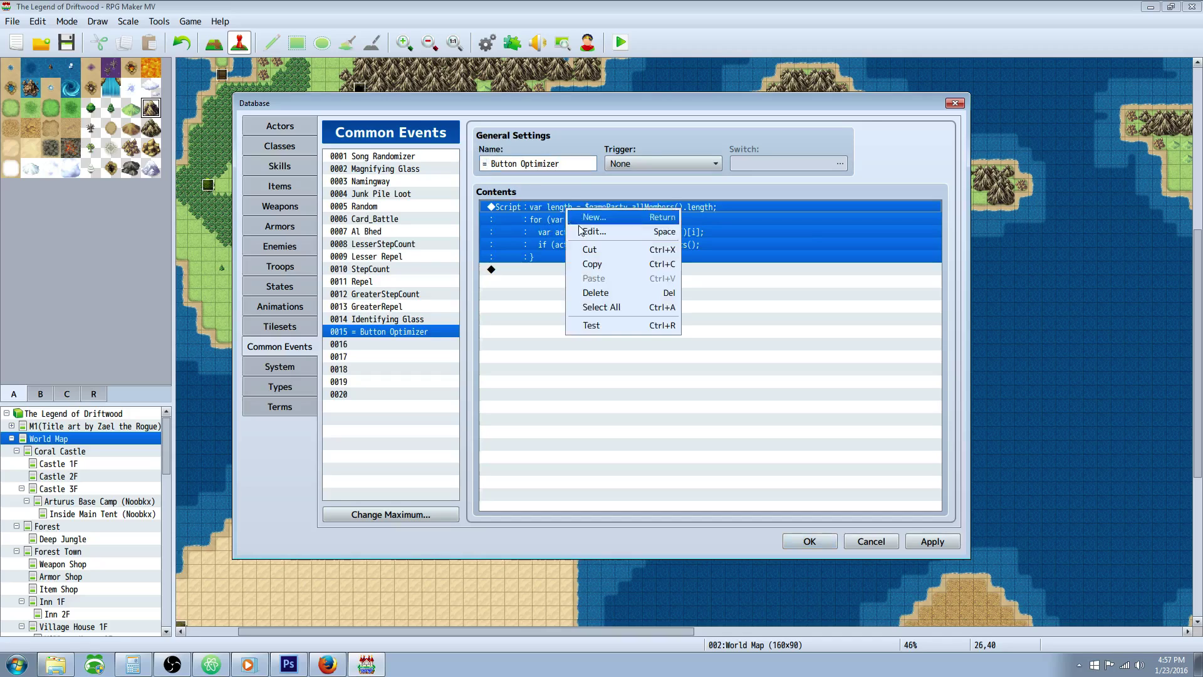
{"action": "left_click", "coordinate": [526, 273]}
{"action": "right_click", "coordinate": [525, 275]}
{"action": "left_click", "coordinate": [547, 277]}
{"action": "left_click", "coordinate": [606, 163]}
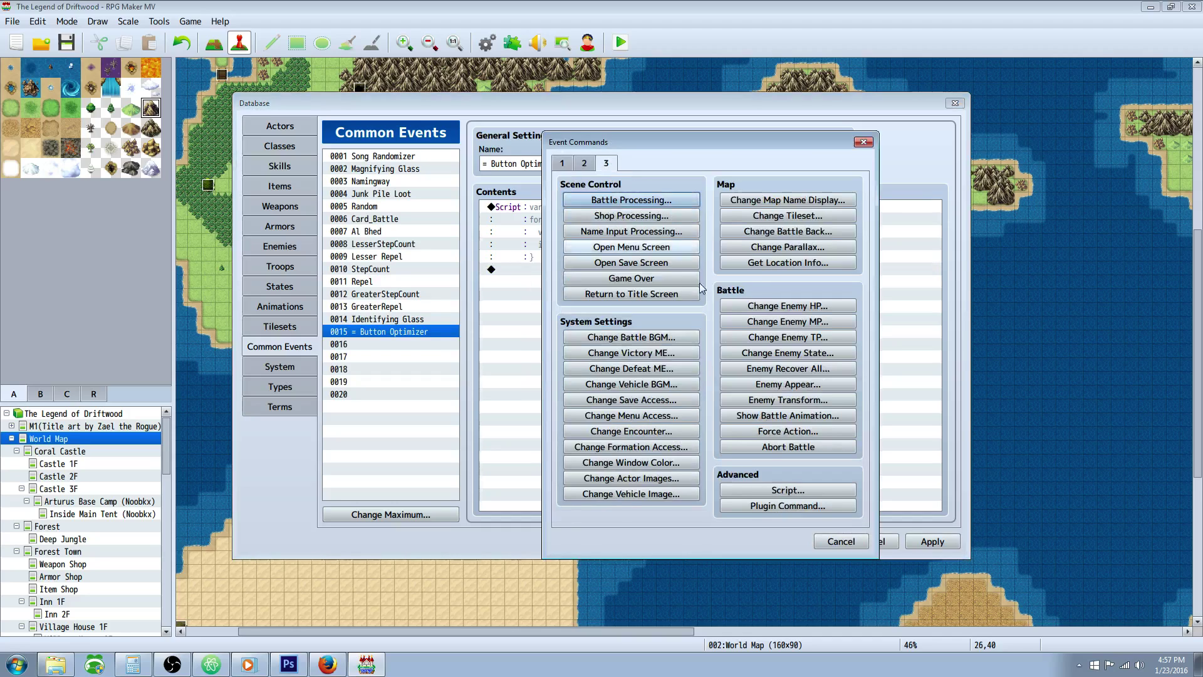
{"action": "left_click", "coordinate": [788, 490]}
{"action": "left_click", "coordinate": [815, 437]}
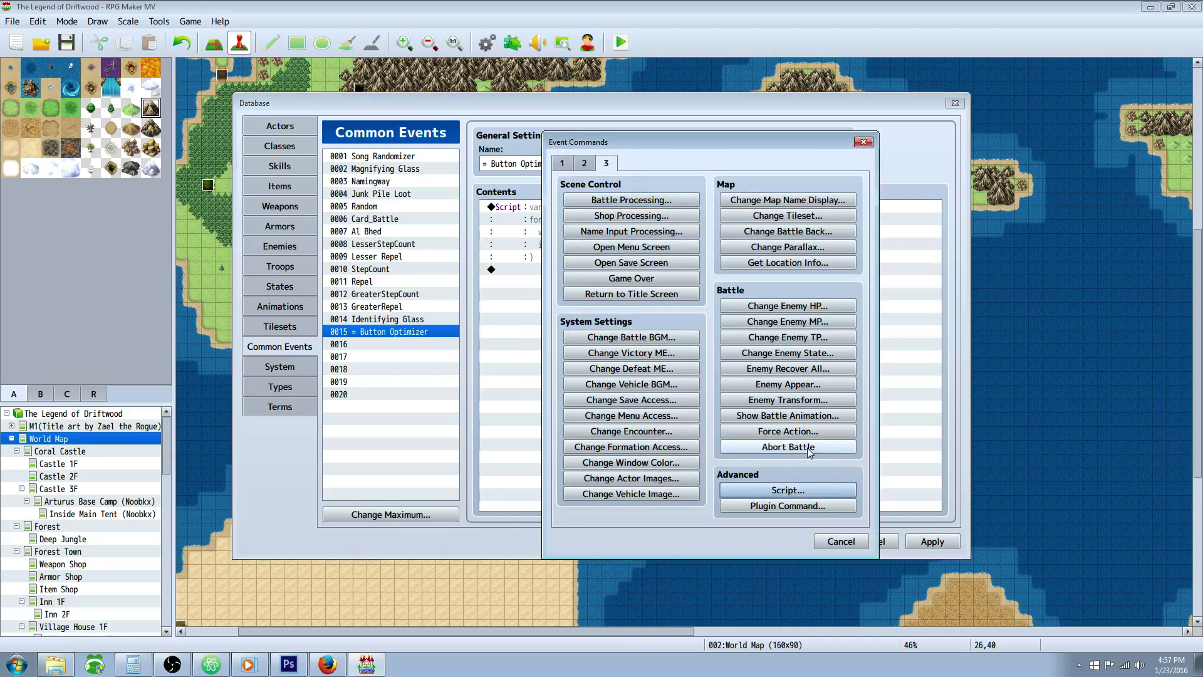
{"action": "left_click", "coordinate": [838, 542]}
{"action": "left_click", "coordinate": [617, 206]}
Step: Open the script and review line 1, var length = $gameParty.members().length
{"action": "right_click", "coordinate": [618, 207]}
{"action": "left_click", "coordinate": [646, 227]}
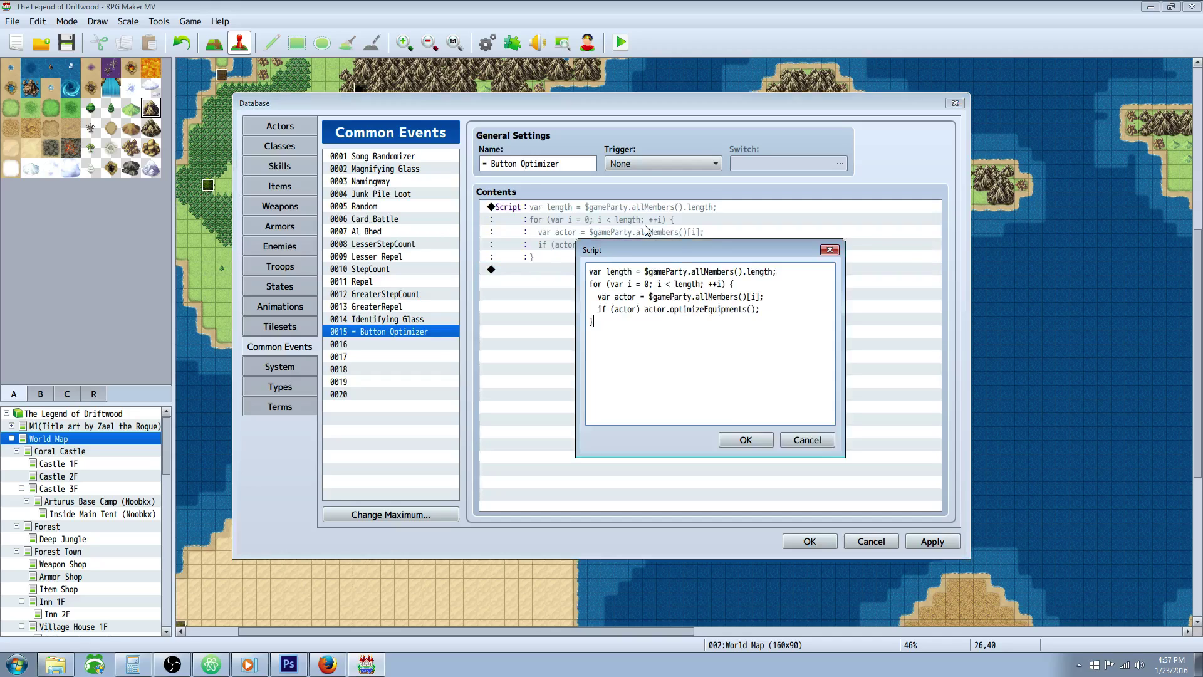
{"action": "left_click_drag", "start_coordinate": [604, 272], "coordinate": [587, 274]}
{"action": "double_click", "coordinate": [611, 271]}
{"action": "left_click", "coordinate": [637, 272]}
{"action": "left_click_drag", "start_coordinate": [649, 270], "coordinate": [781, 271]}
{"action": "left_click", "coordinate": [735, 271]}
{"action": "left_click", "coordinate": [775, 271]}
Step: Review the line-2 for loop: start at 0, stop at length, ++i
{"action": "left_click", "coordinate": [603, 284]}
{"action": "left_click", "coordinate": [268, 631]}
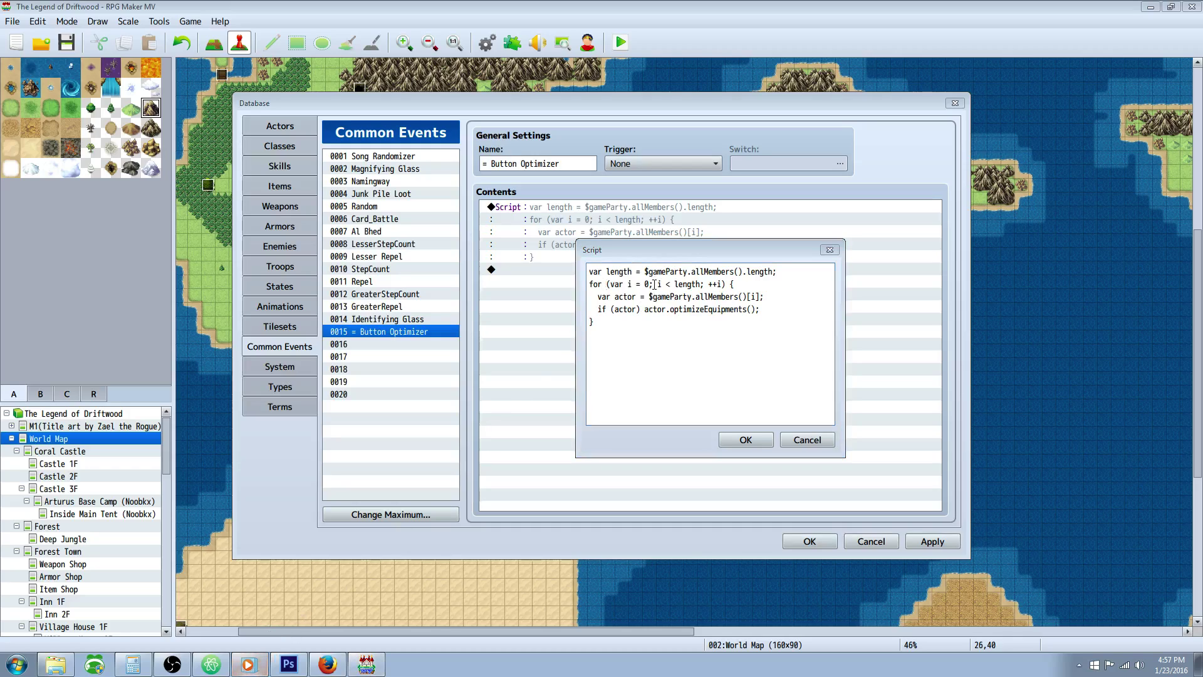
{"action": "left_click_drag", "start_coordinate": [648, 284], "coordinate": [653, 284]}
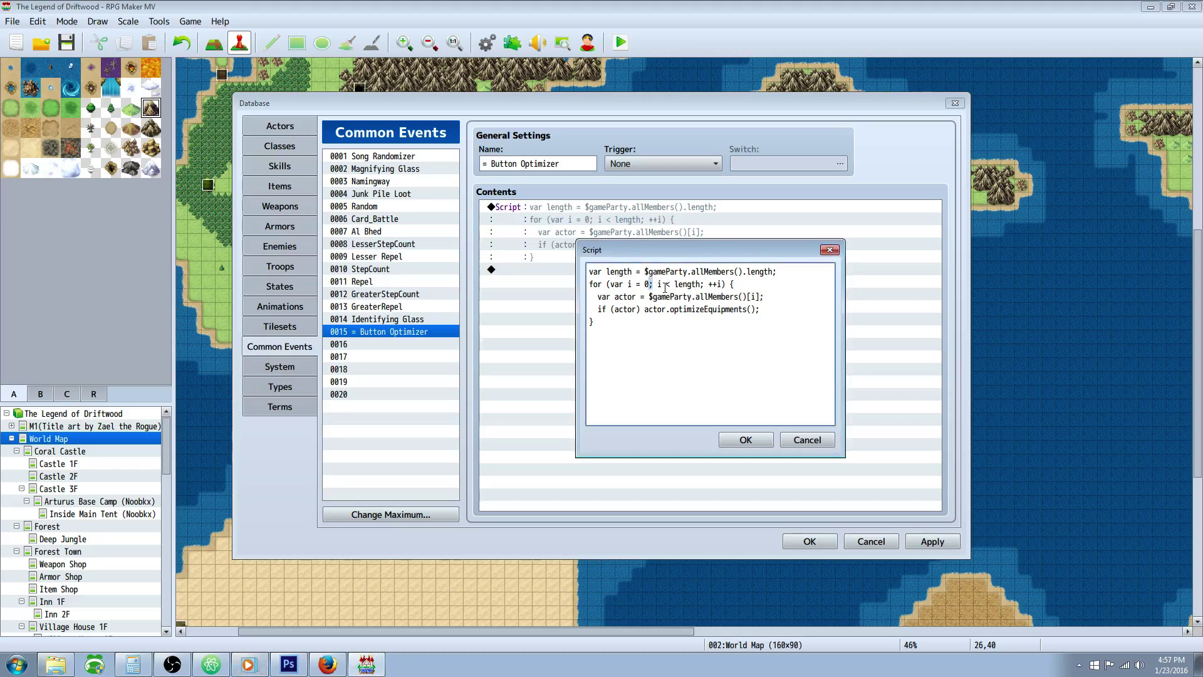
{"action": "left_click", "coordinate": [659, 283]}
{"action": "left_click_drag", "start_coordinate": [675, 284], "coordinate": [722, 283]}
{"action": "left_click", "coordinate": [701, 283]}
{"action": "left_click", "coordinate": [724, 283]}
{"action": "left_click", "coordinate": [602, 297]}
Step: Review the actor lookup and if (actor) optimizeEquipments lines, then close the script and apply
{"action": "left_click_drag", "start_coordinate": [615, 296], "coordinate": [638, 297]}
{"action": "left_click", "coordinate": [649, 296]}
{"action": "left_click_drag", "start_coordinate": [650, 296], "coordinate": [752, 296]}
{"action": "left_click_drag", "start_coordinate": [594, 309], "coordinate": [612, 309]}
{"action": "left_click", "coordinate": [692, 296]}
{"action": "double_click", "coordinate": [600, 310]}
{"action": "left_click_drag", "start_coordinate": [614, 309], "coordinate": [635, 309]}
{"action": "left_click", "coordinate": [625, 296]}
{"action": "left_click_drag", "start_coordinate": [645, 309], "coordinate": [755, 308]}
{"action": "left_click", "coordinate": [751, 309]}
{"action": "left_click", "coordinate": [740, 439]}
{"action": "left_click", "coordinate": [932, 542]}
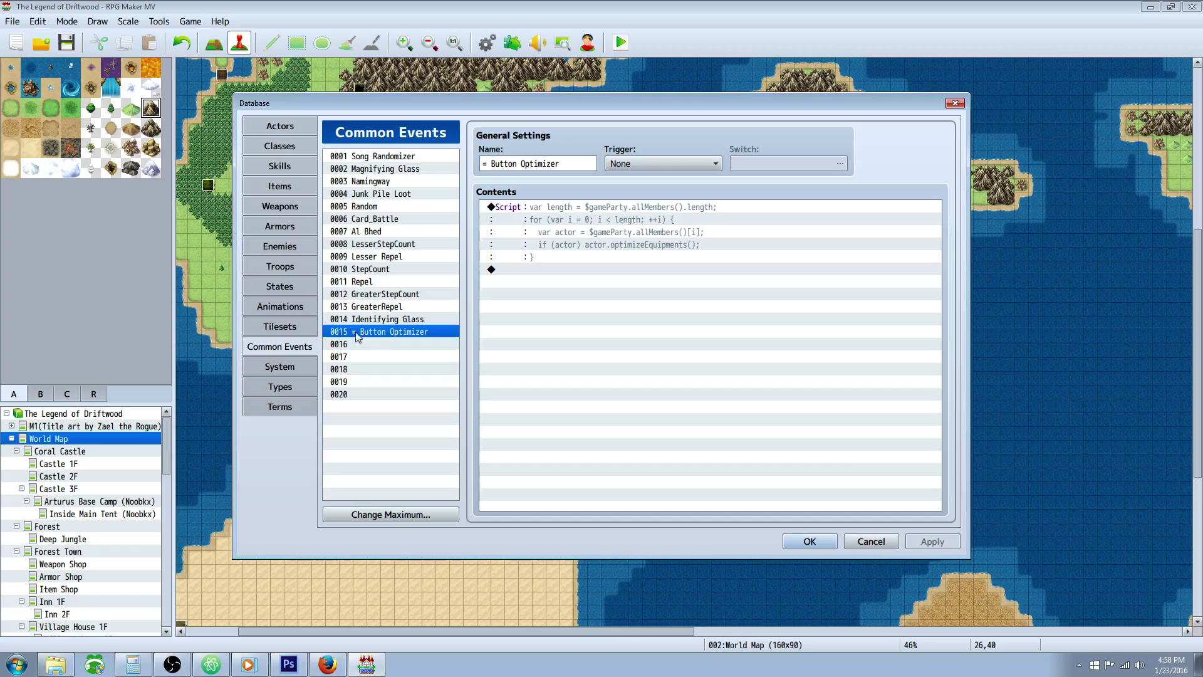
Step: Close the database, open the Plugin Manager, and scroll down the list toward YEP_ButtonCommonEvents
{"action": "left_click", "coordinate": [810, 542]}
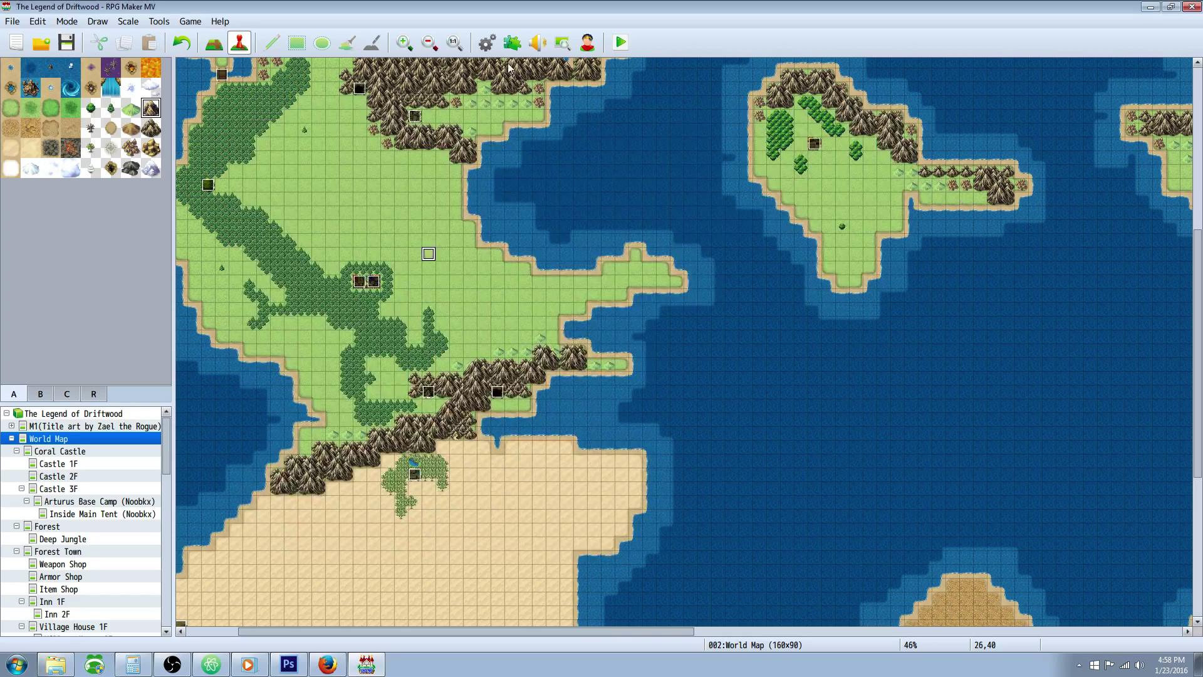
{"action": "left_click", "coordinate": [511, 42]}
{"action": "left_click_drag", "start_coordinate": [833, 193], "coordinate": [828, 334]}
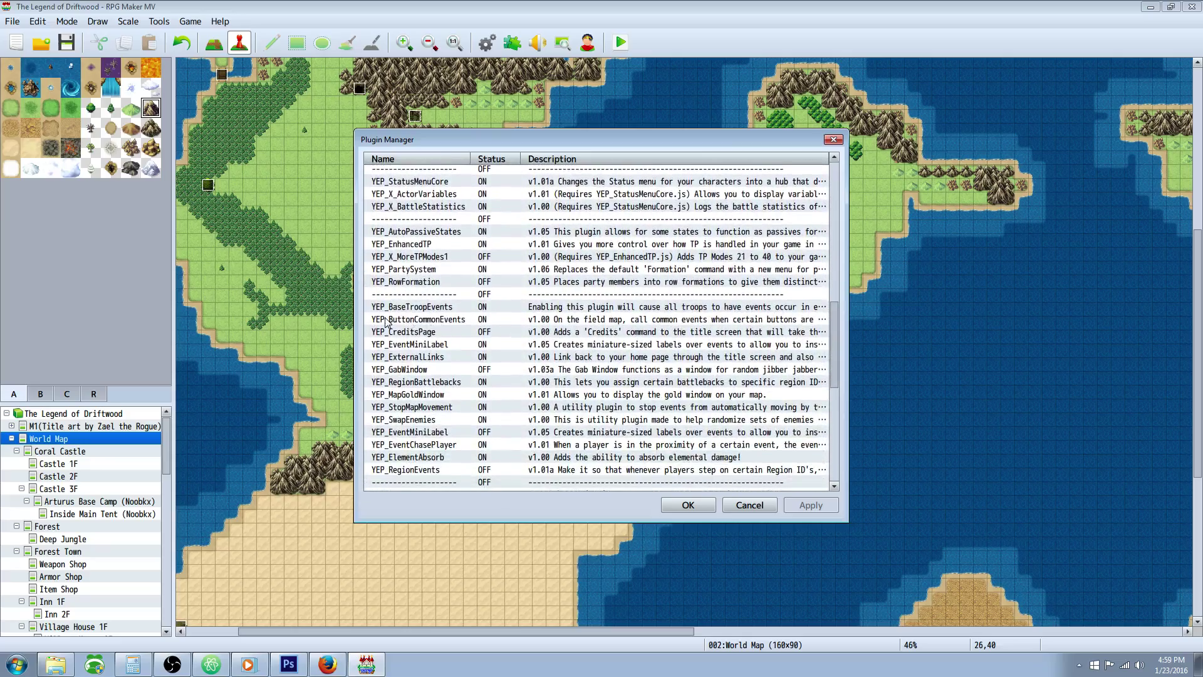
Step: Open the YEP_ButtonCommonEvents parameters and look through the Key 1, Key 2 and Key = entries
{"action": "double_click", "coordinate": [436, 319]}
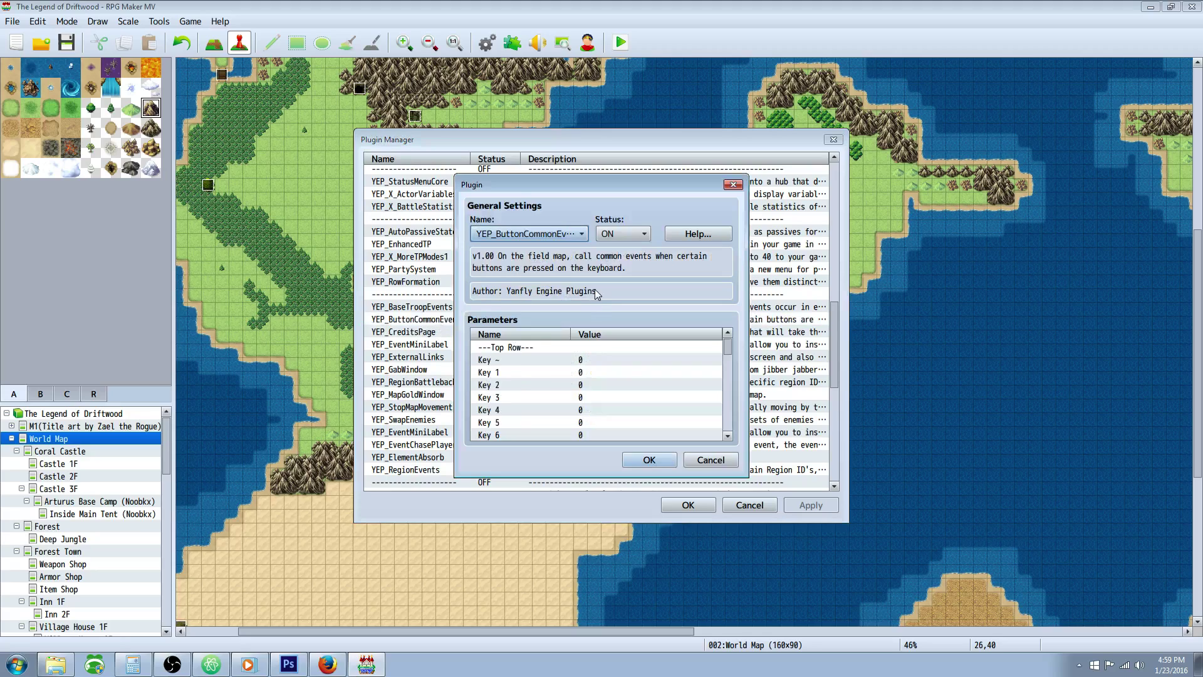
{"action": "scroll", "coordinate": [578, 397], "scroll_direction": "down", "scroll_amount": 4}
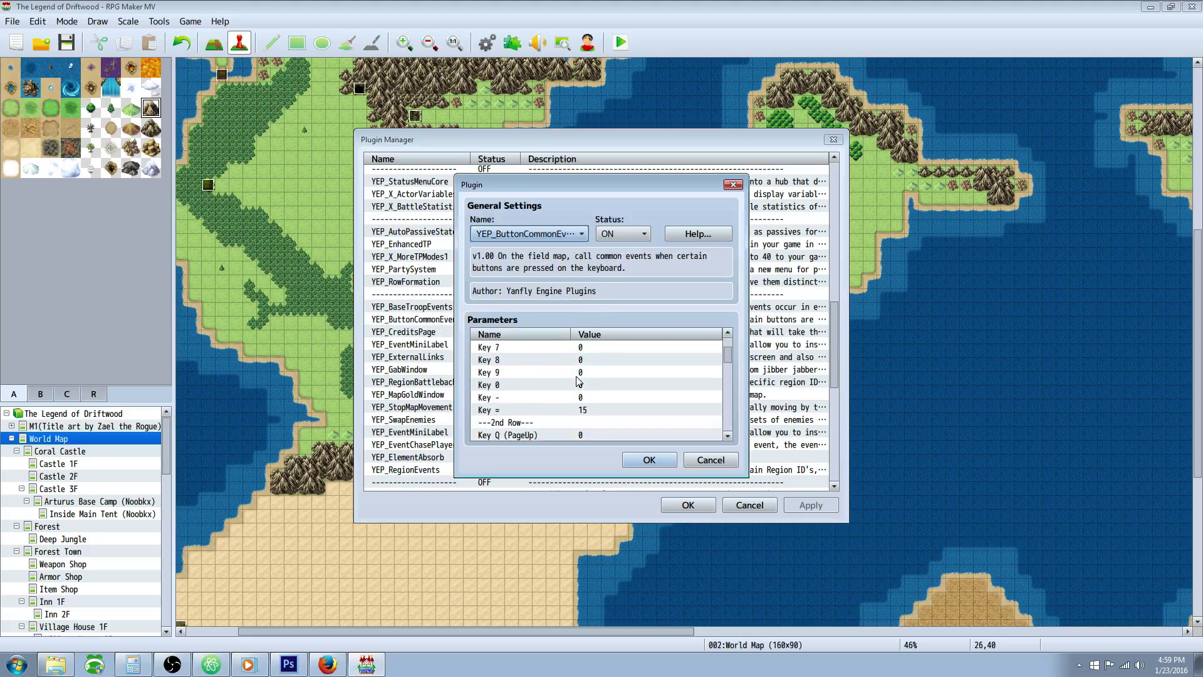
{"action": "scroll", "coordinate": [576, 380], "scroll_direction": "up", "scroll_amount": 3}
{"action": "scroll", "coordinate": [577, 380], "scroll_direction": "up", "scroll_amount": 1}
{"action": "left_click", "coordinate": [547, 375]}
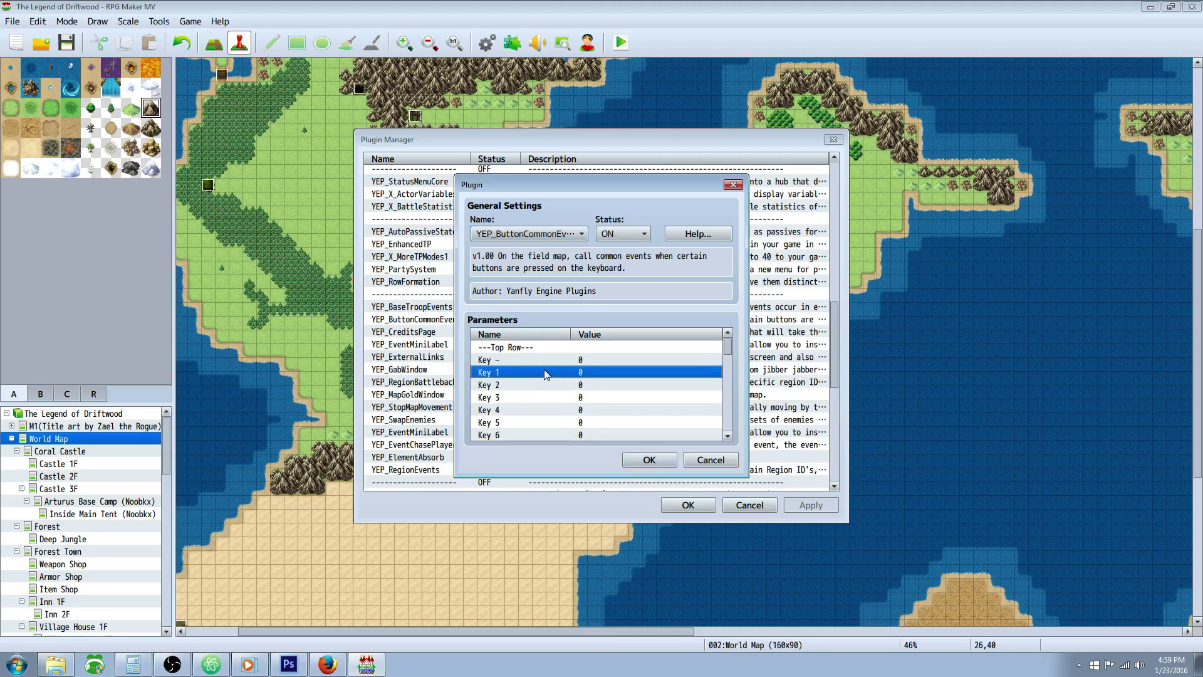
{"action": "left_click", "coordinate": [551, 385]}
{"action": "scroll", "coordinate": [550, 395], "scroll_direction": "down", "scroll_amount": 8}
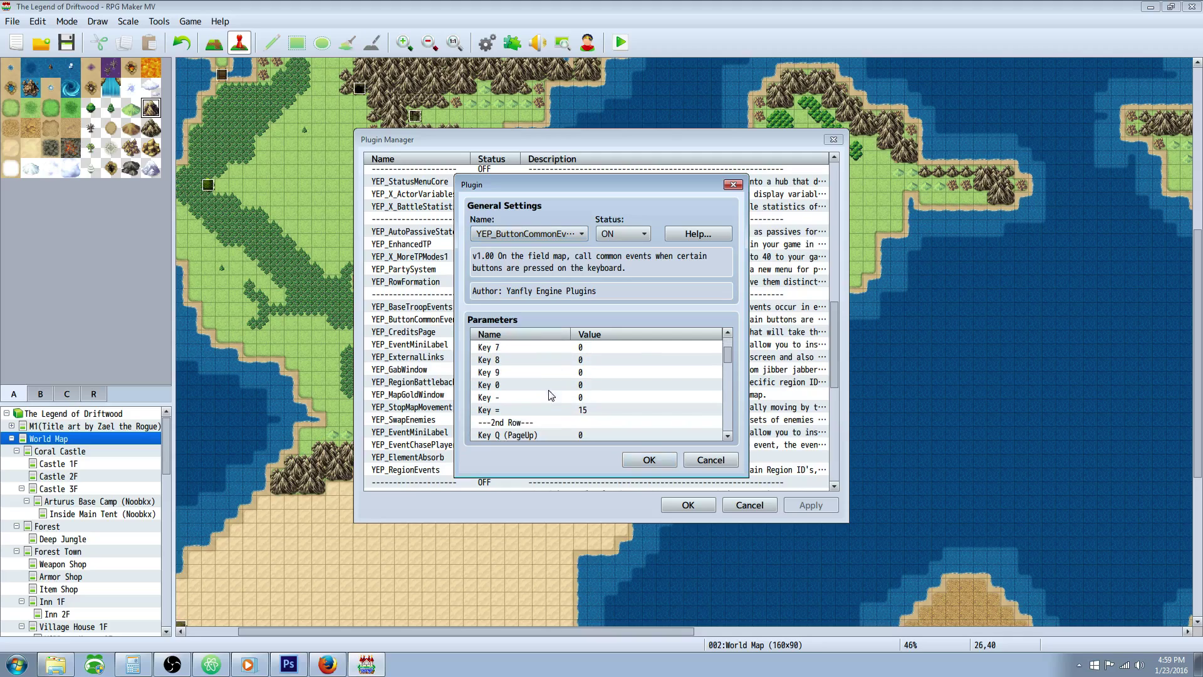
{"action": "left_click", "coordinate": [520, 410]}
Step: Confirm the Key = parameter calls common event 15 and close the plugin settings
{"action": "scroll", "coordinate": [539, 398], "scroll_direction": "down", "scroll_amount": 8}
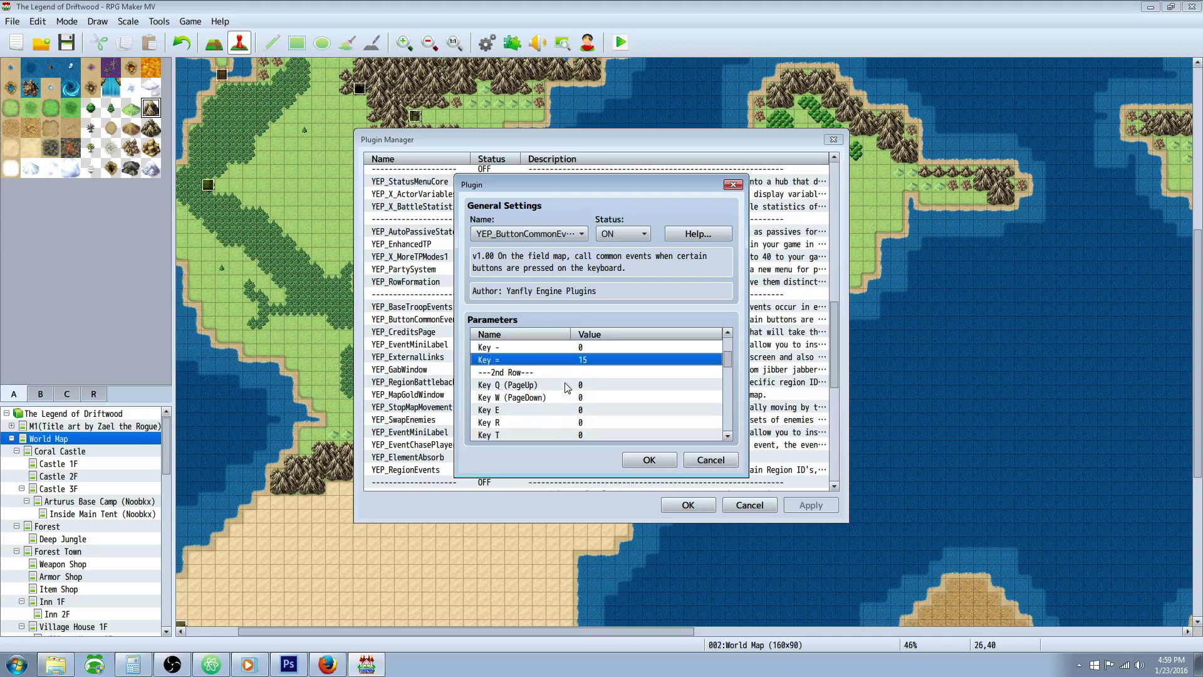
{"action": "scroll", "coordinate": [553, 385], "scroll_direction": "down", "scroll_amount": 10}
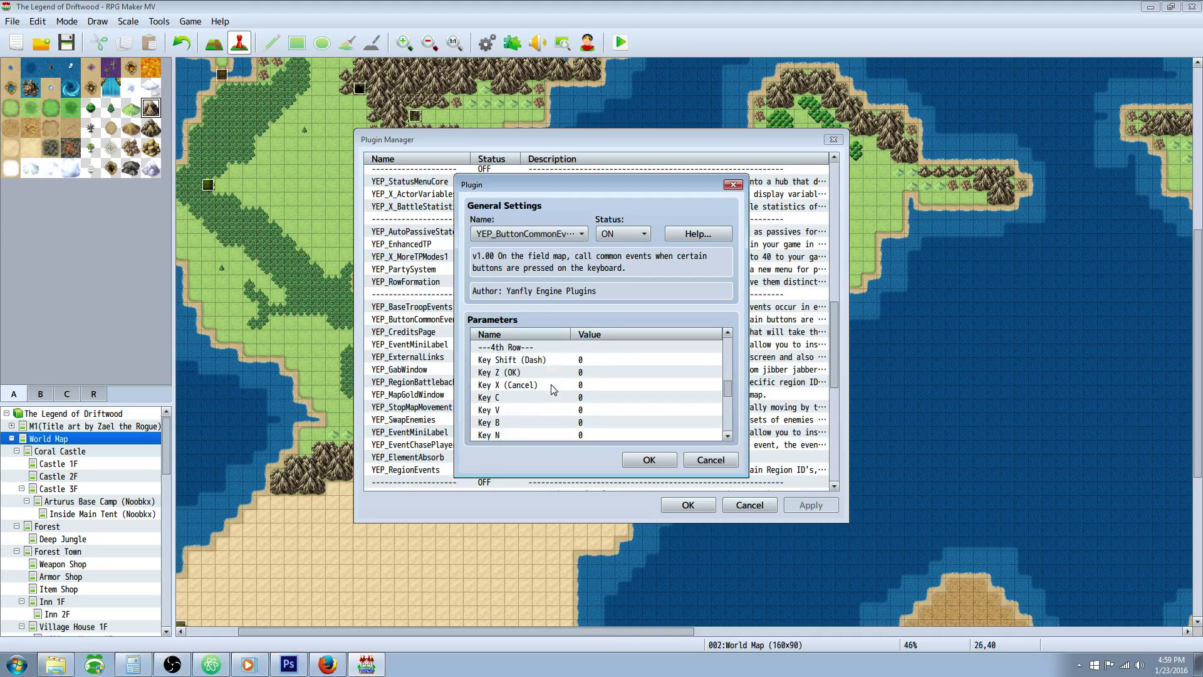
{"action": "scroll", "coordinate": [552, 384], "scroll_direction": "up", "scroll_amount": 10}
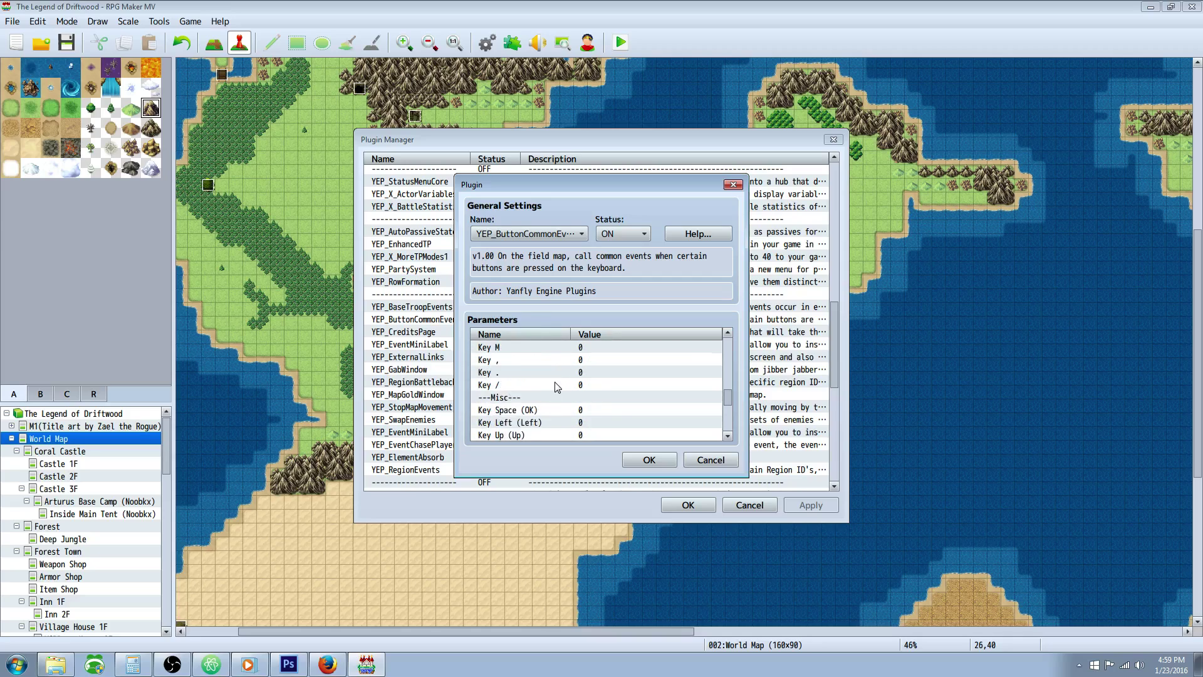
{"action": "left_click", "coordinate": [555, 373]}
{"action": "scroll", "coordinate": [556, 391], "scroll_direction": "up", "scroll_amount": 6}
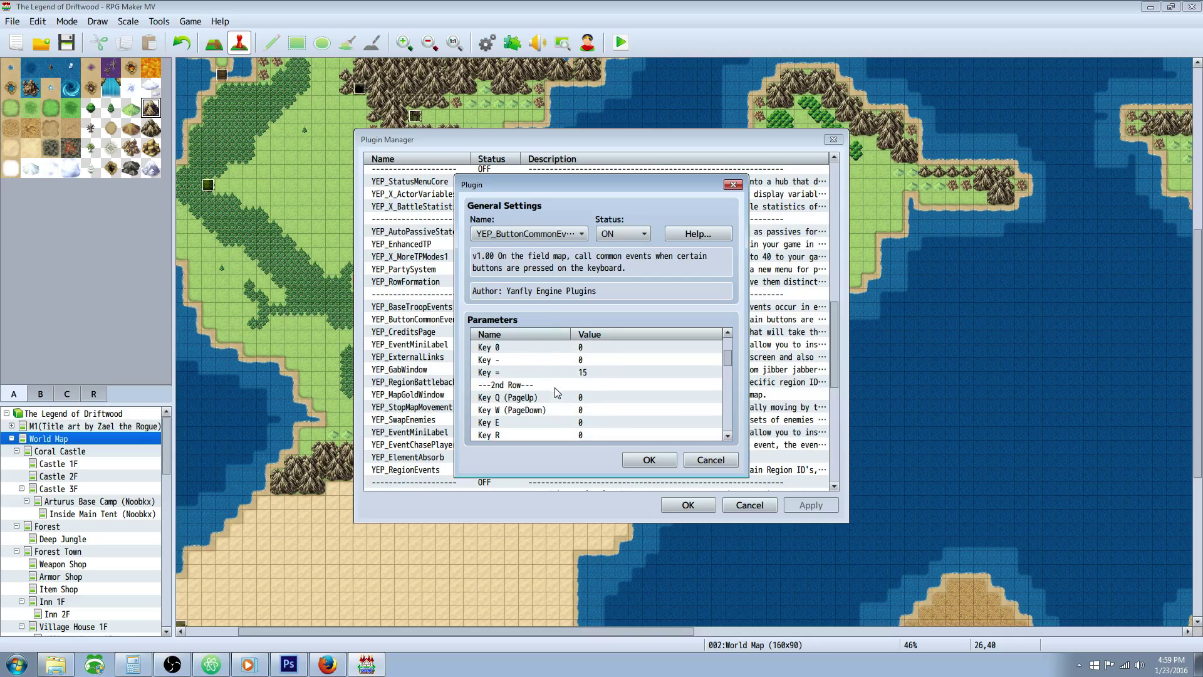
{"action": "scroll", "coordinate": [560, 406], "scroll_direction": "down", "scroll_amount": 4}
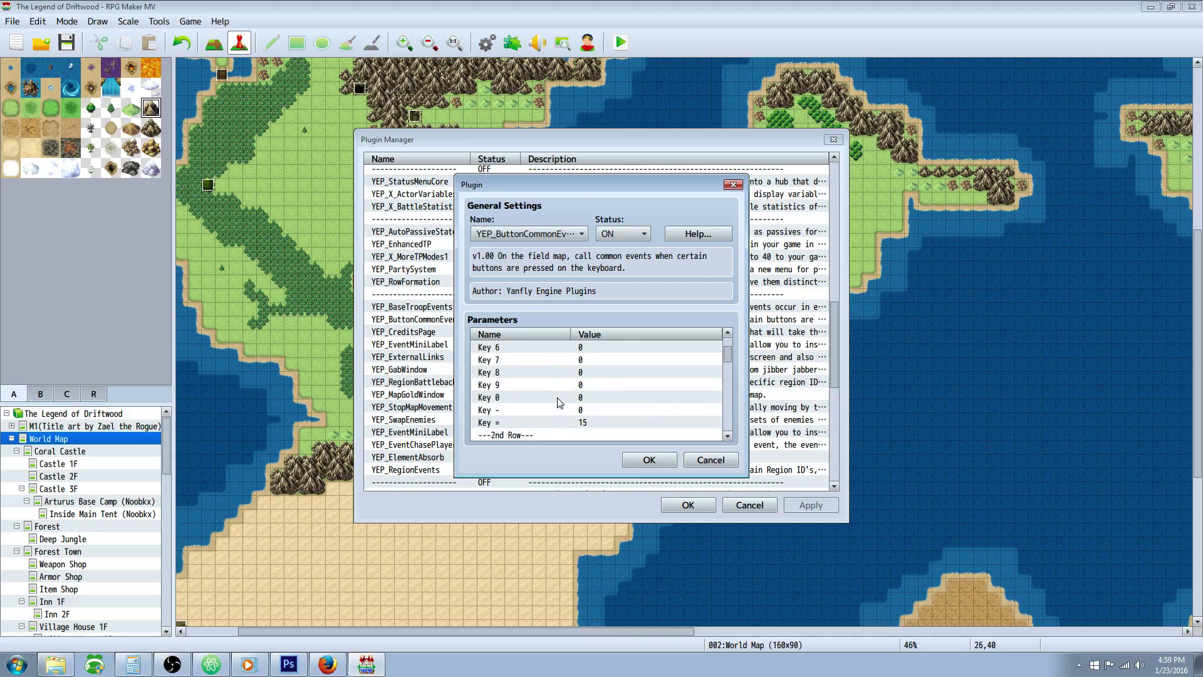
{"action": "double_click", "coordinate": [589, 384]}
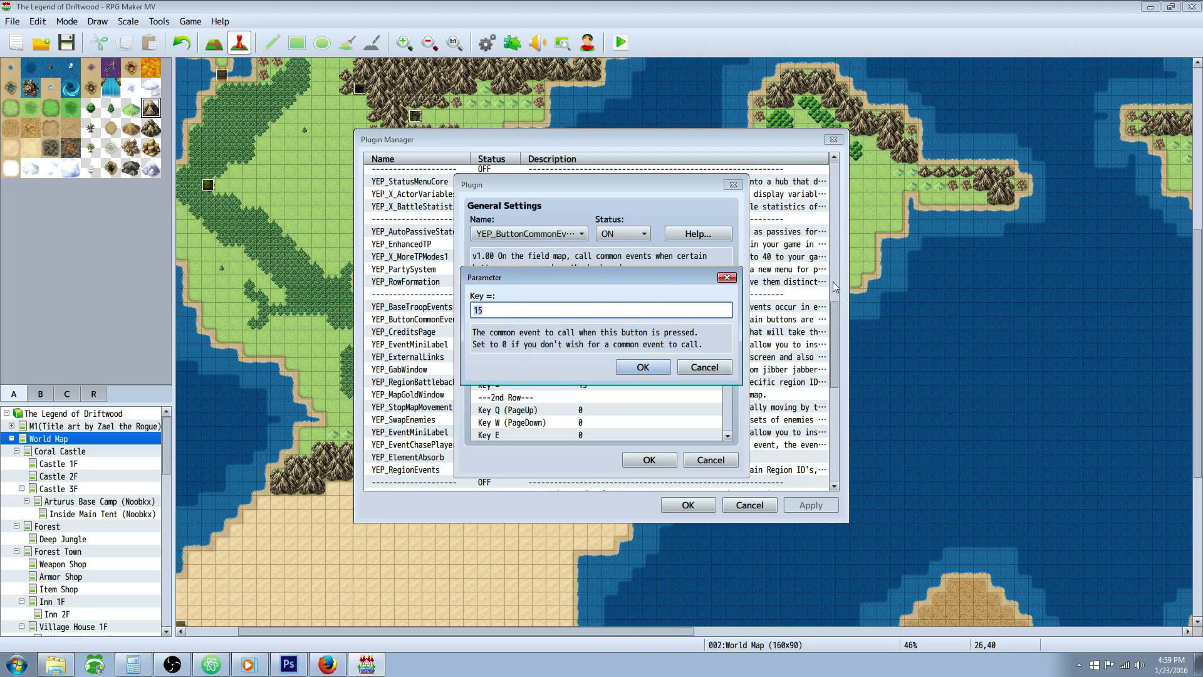
{"action": "left_click", "coordinate": [647, 368]}
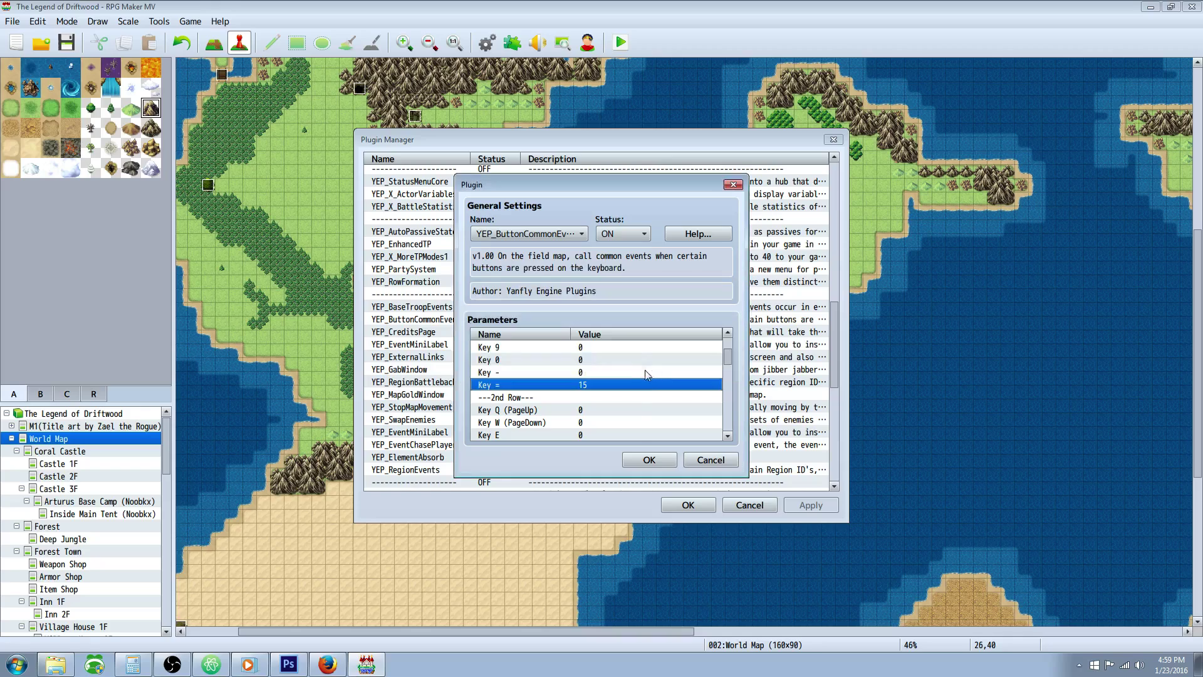
{"action": "left_click", "coordinate": [648, 461]}
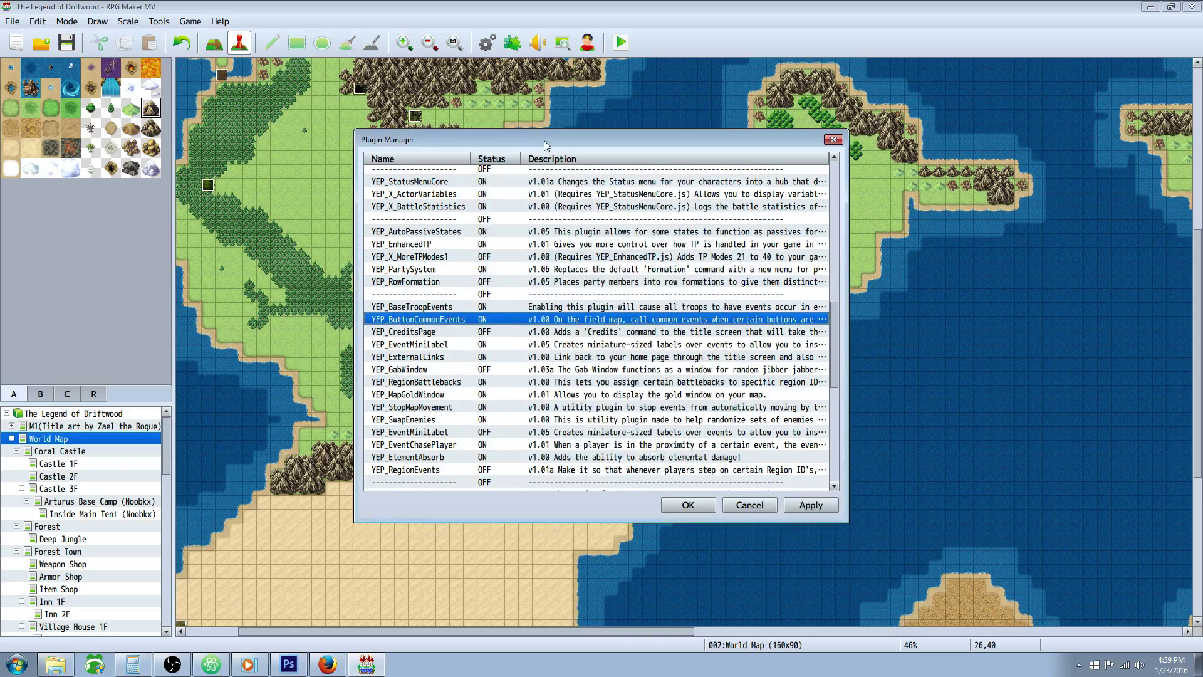
Step: Close the Plugin Manager, save the project and start a playtest
{"action": "left_click", "coordinate": [688, 505]}
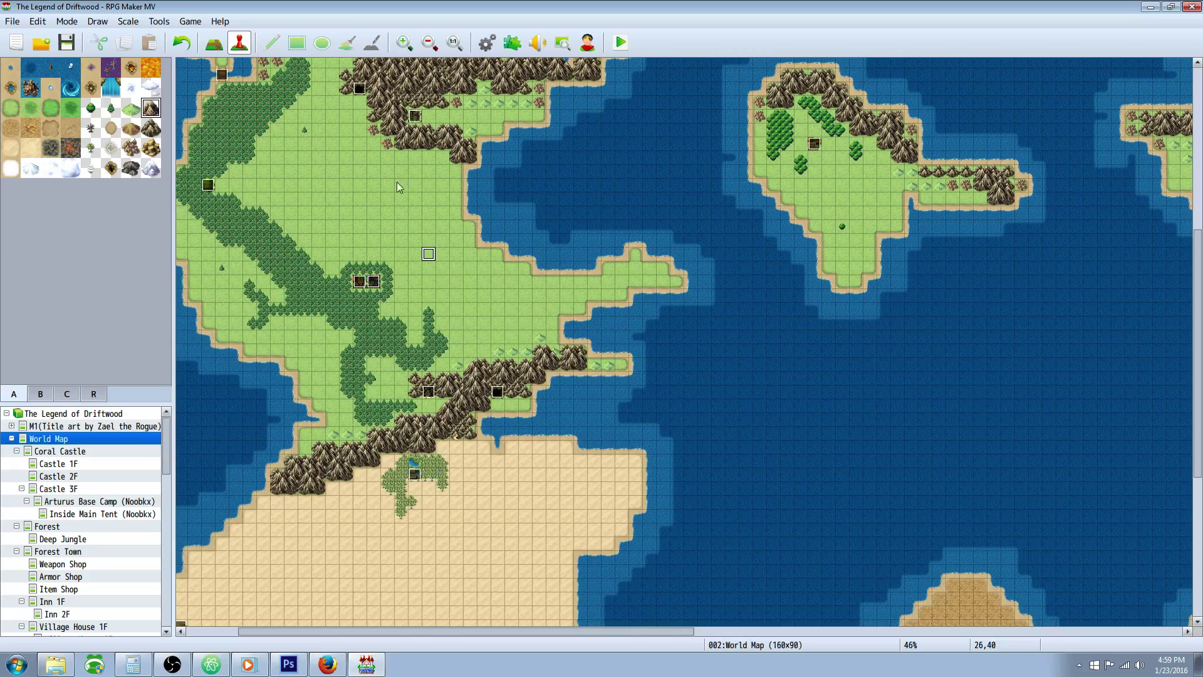
{"action": "left_click", "coordinate": [67, 43]}
{"action": "left_click", "coordinate": [616, 42]}
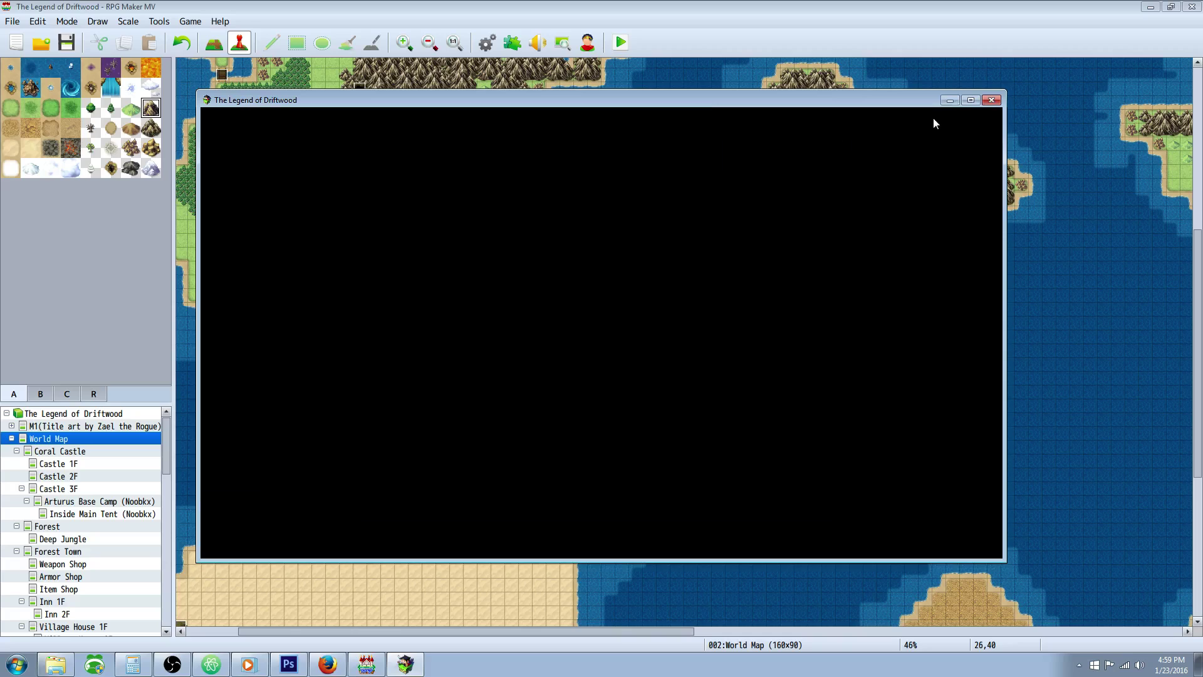
Step: Maximize the game window and continue from save File 7
{"action": "left_click", "coordinate": [965, 100]}
{"action": "left_click", "coordinate": [615, 464]}
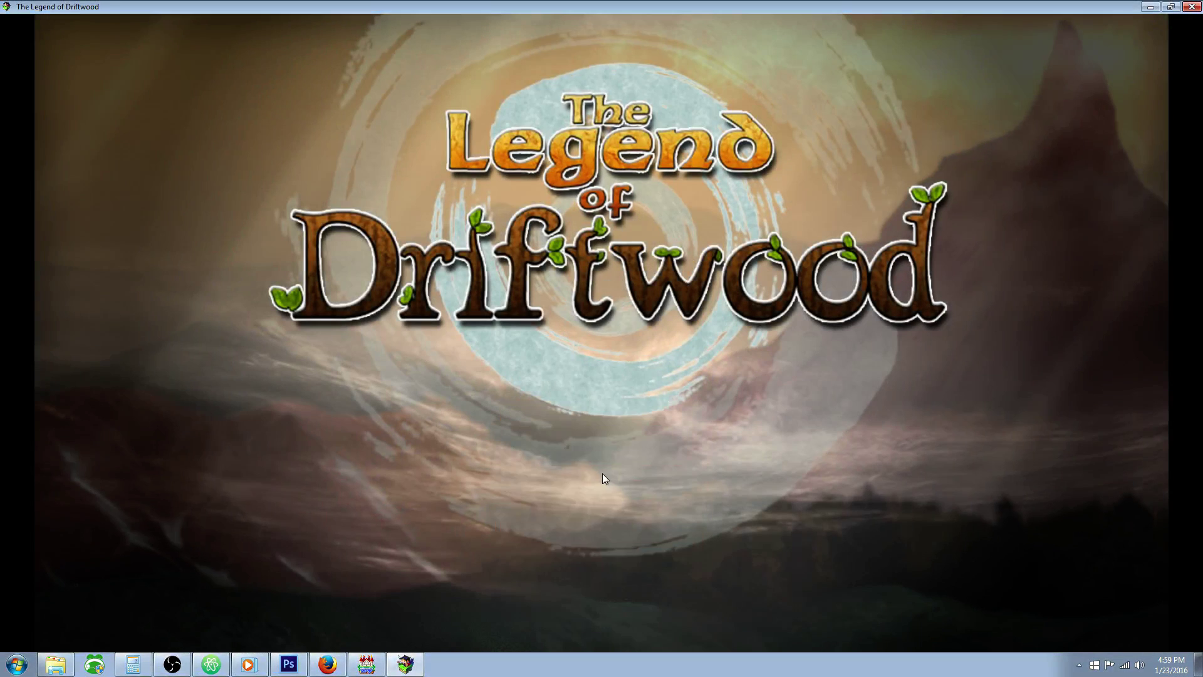
{"action": "left_click", "coordinate": [606, 366]}
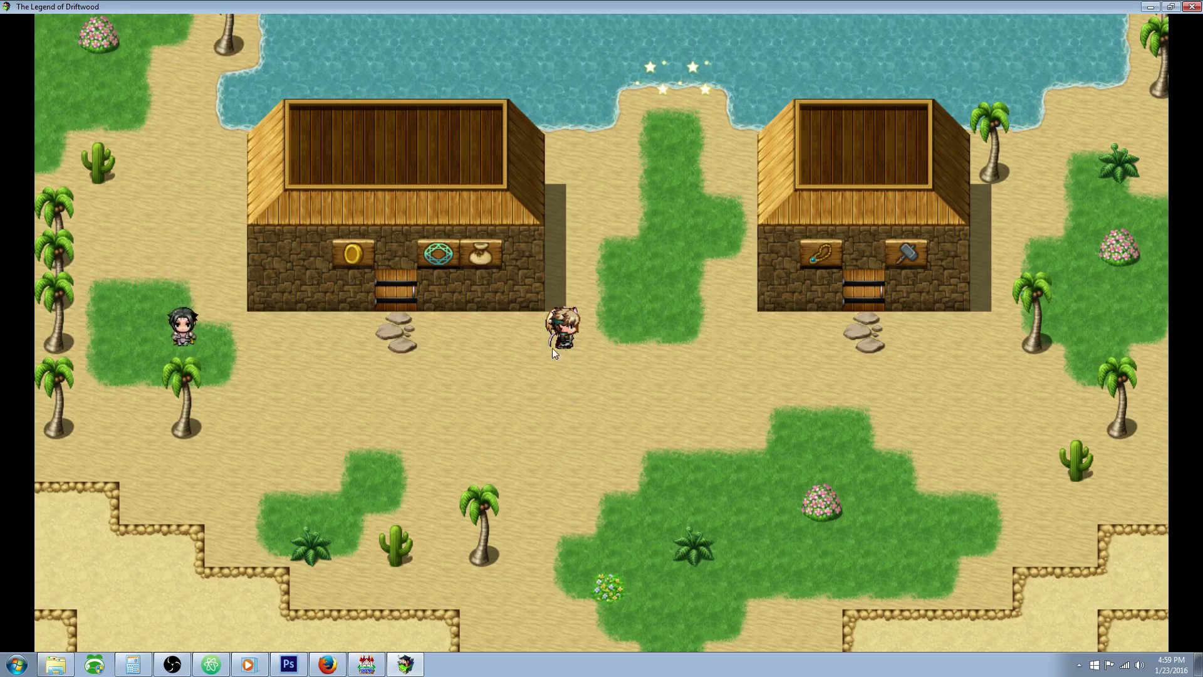
Step: Review every party member's equipment in the Equip menu, then return to the map
{"action": "key", "text": "Escape"}
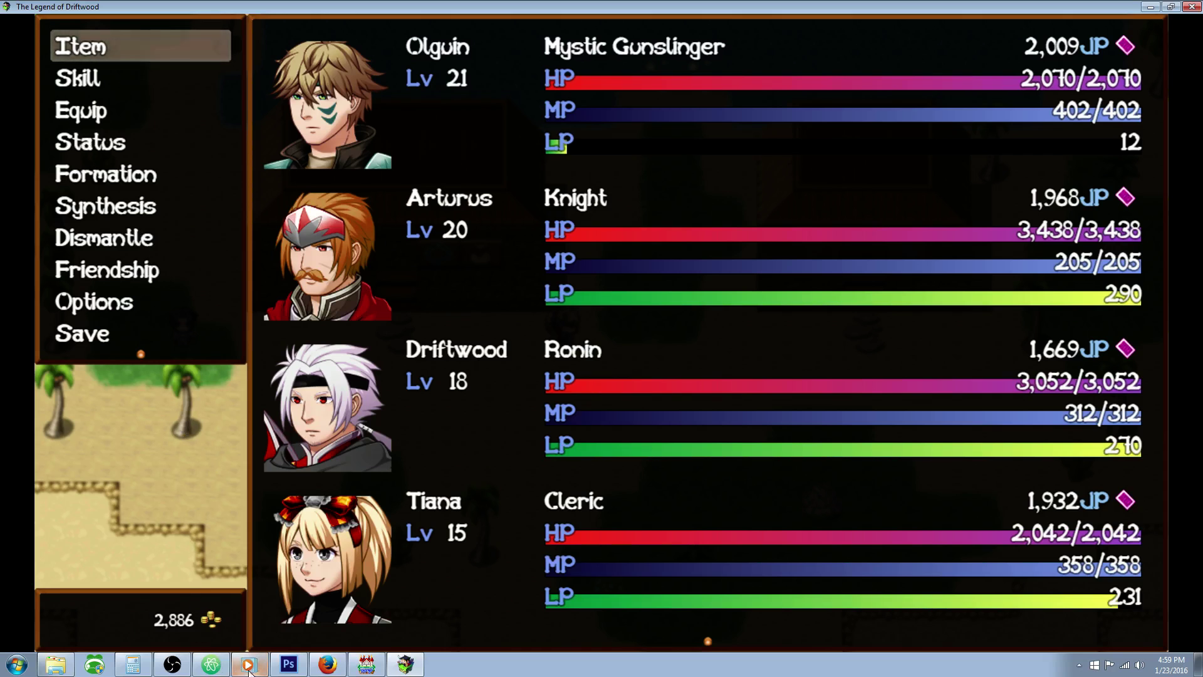
{"action": "left_click", "coordinate": [119, 108]}
{"action": "left_click", "coordinate": [122, 108]}
{"action": "left_click", "coordinate": [517, 178]}
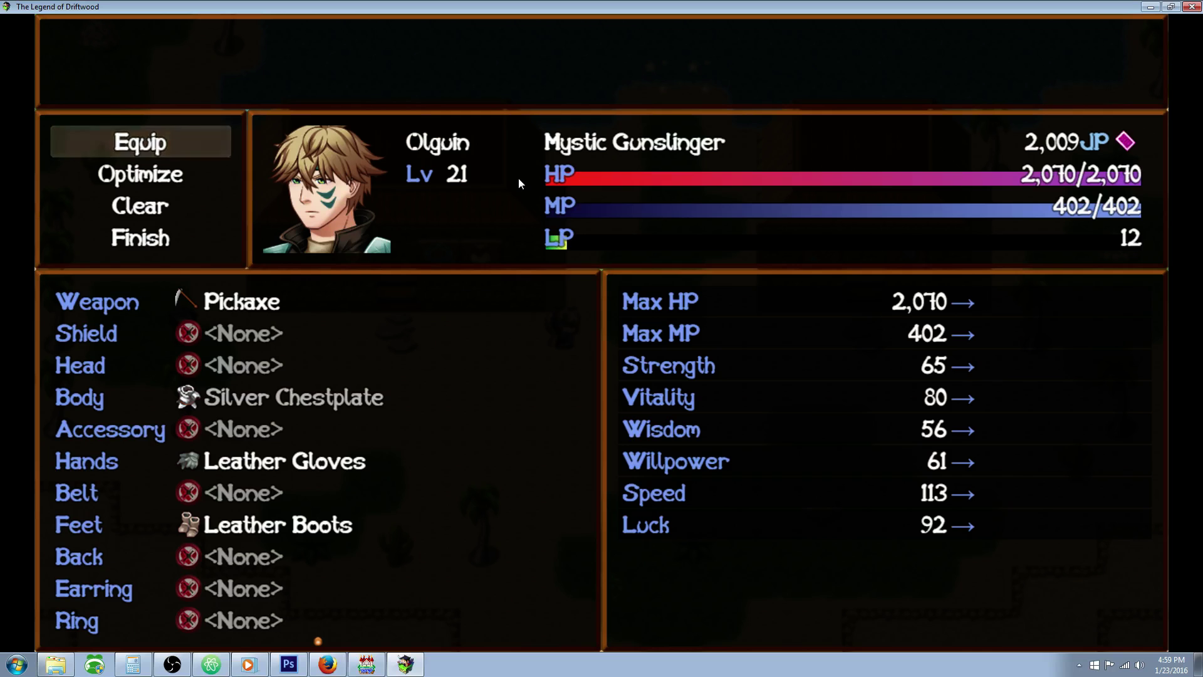
{"action": "key", "text": "Page_Down"}
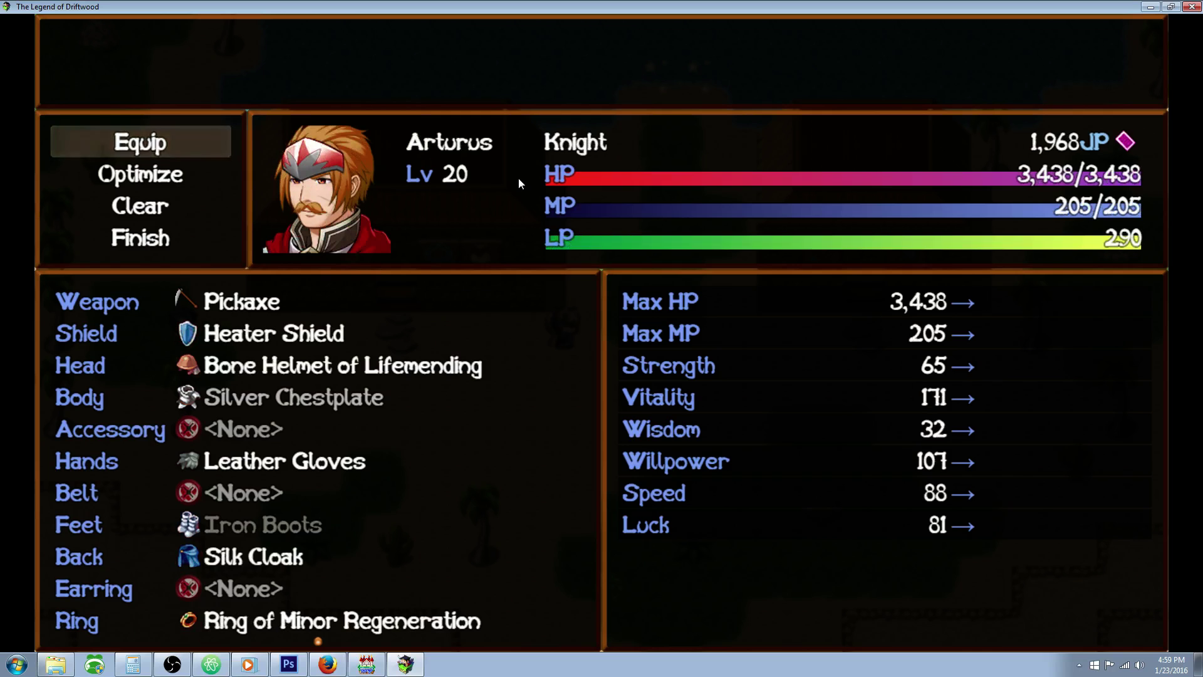
{"action": "key", "text": "Page_Down"}
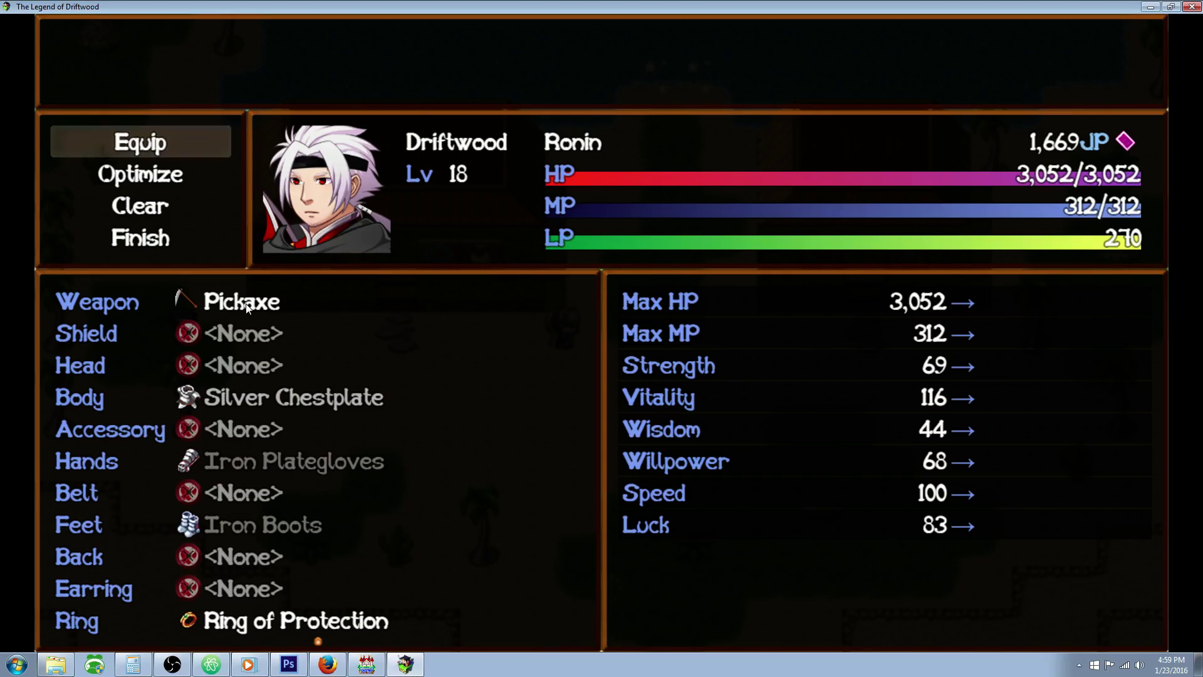
{"action": "key", "text": "Page_Down"}
{"action": "key", "text": "Page_Down"}
{"action": "key", "text": "Page_Down"}
{"action": "key", "text": "Page_Down"}
{"action": "key", "text": "Page_Down"}
{"action": "key", "text": "Page_Down"}
{"action": "key", "text": "Page_Down"}
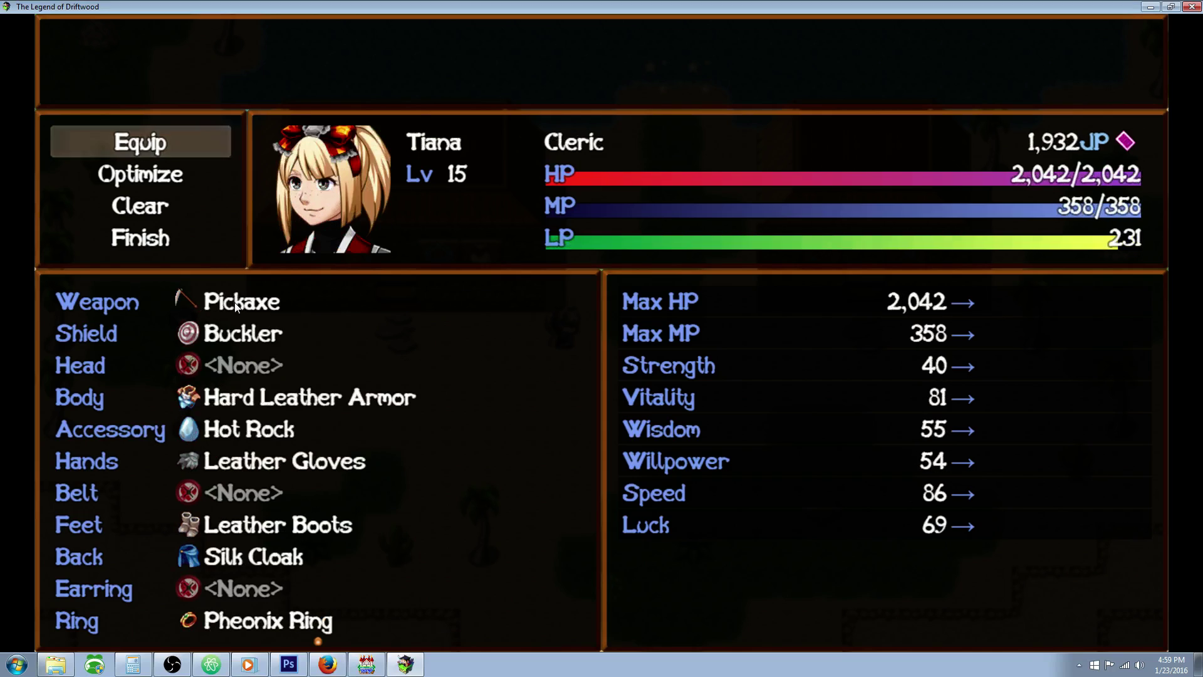
{"action": "key", "text": "Page_Down"}
{"action": "key", "text": "Page_Down"}
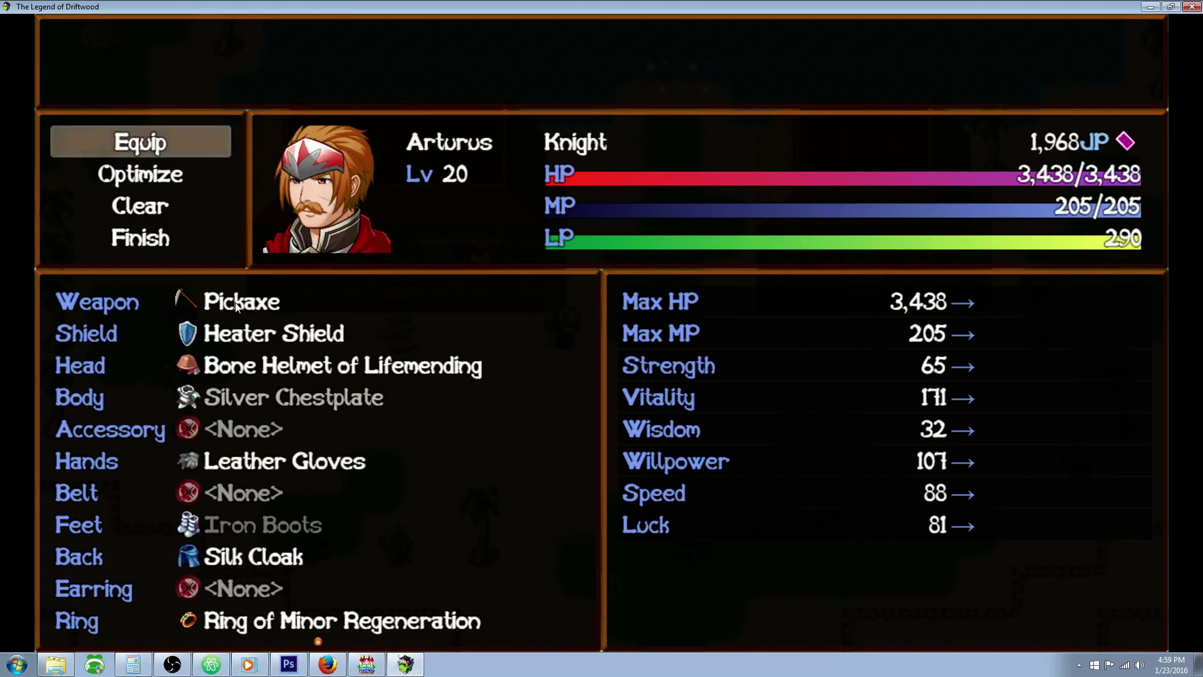
{"action": "key", "text": "Escape"}
{"action": "key", "text": "Escape"}
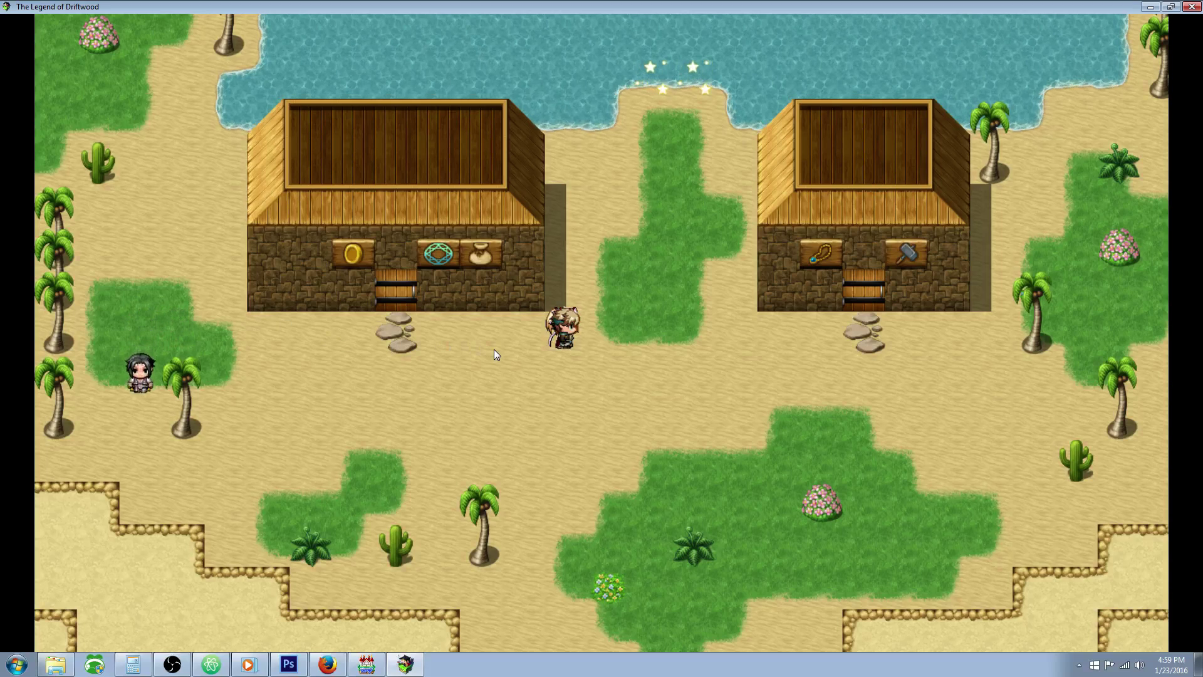
{"action": "left_click", "coordinate": [589, 392]}
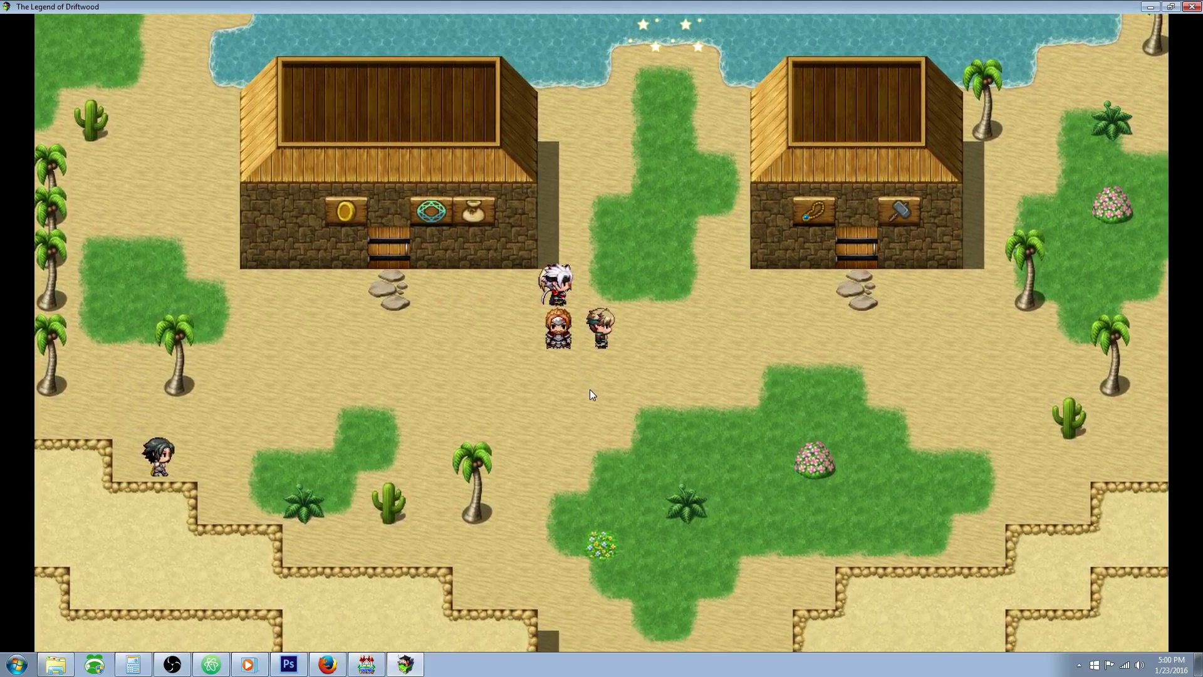
Step: Reopen Equip to verify Olguin's and Arturus's re-optimized gear slots
{"action": "key", "text": "Escape"}
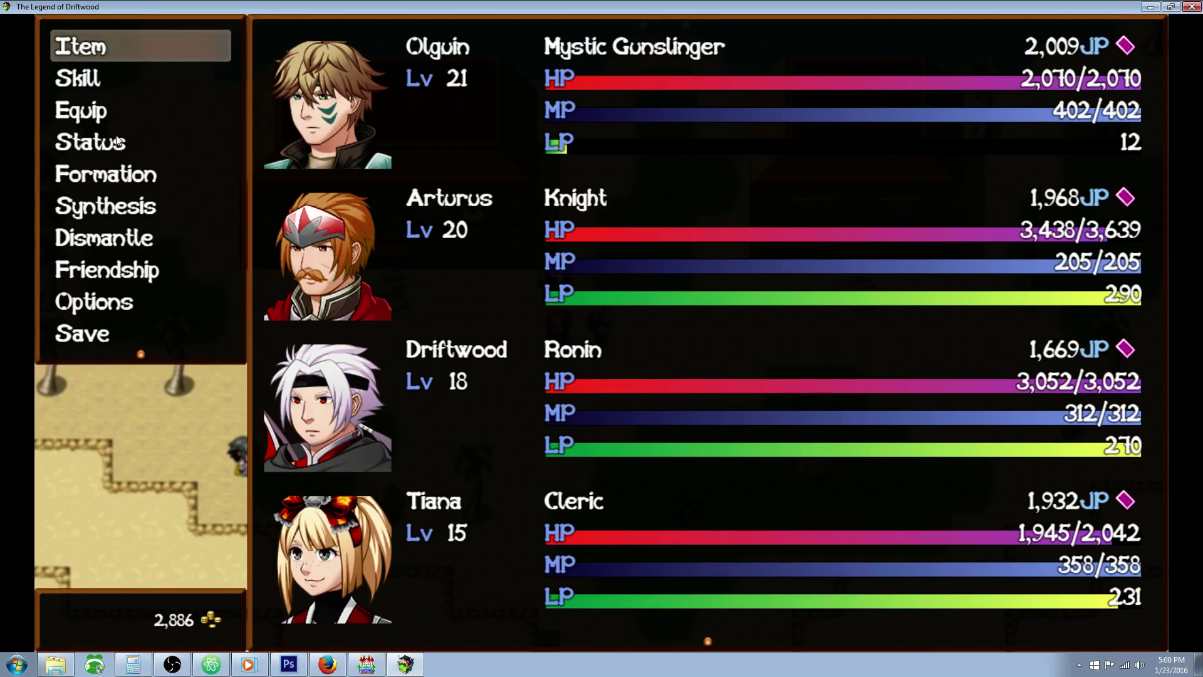
{"action": "left_click", "coordinate": [104, 119]}
{"action": "left_click", "coordinate": [359, 123]}
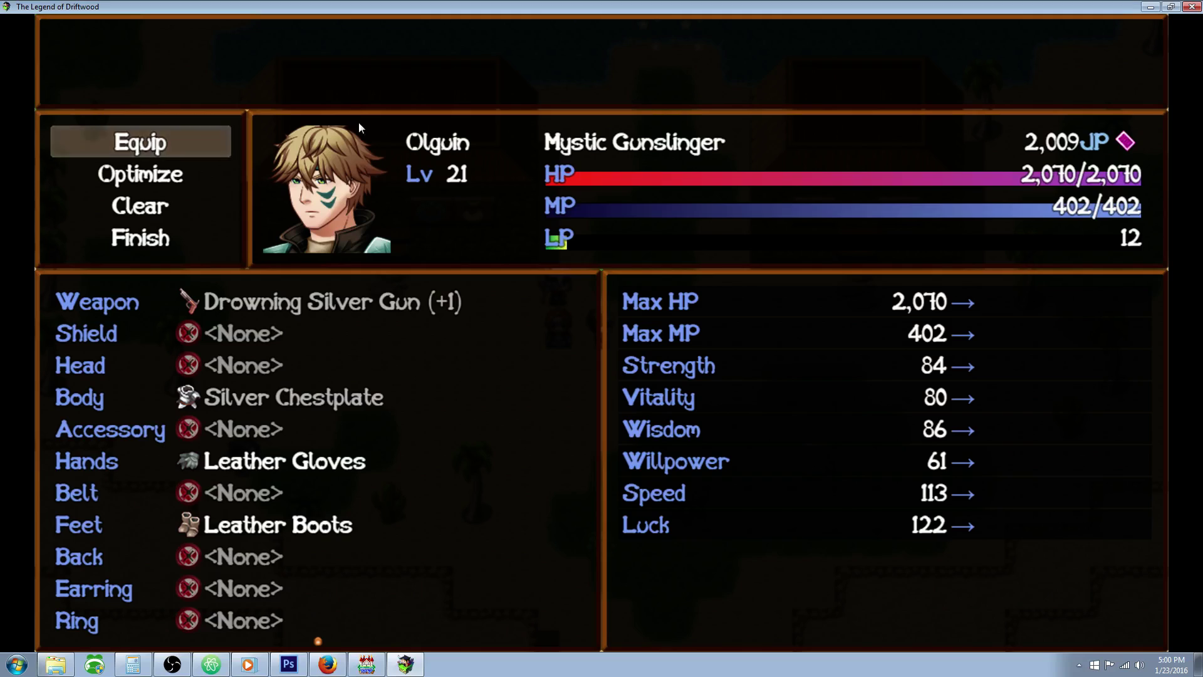
{"action": "left_click", "coordinate": [140, 157]}
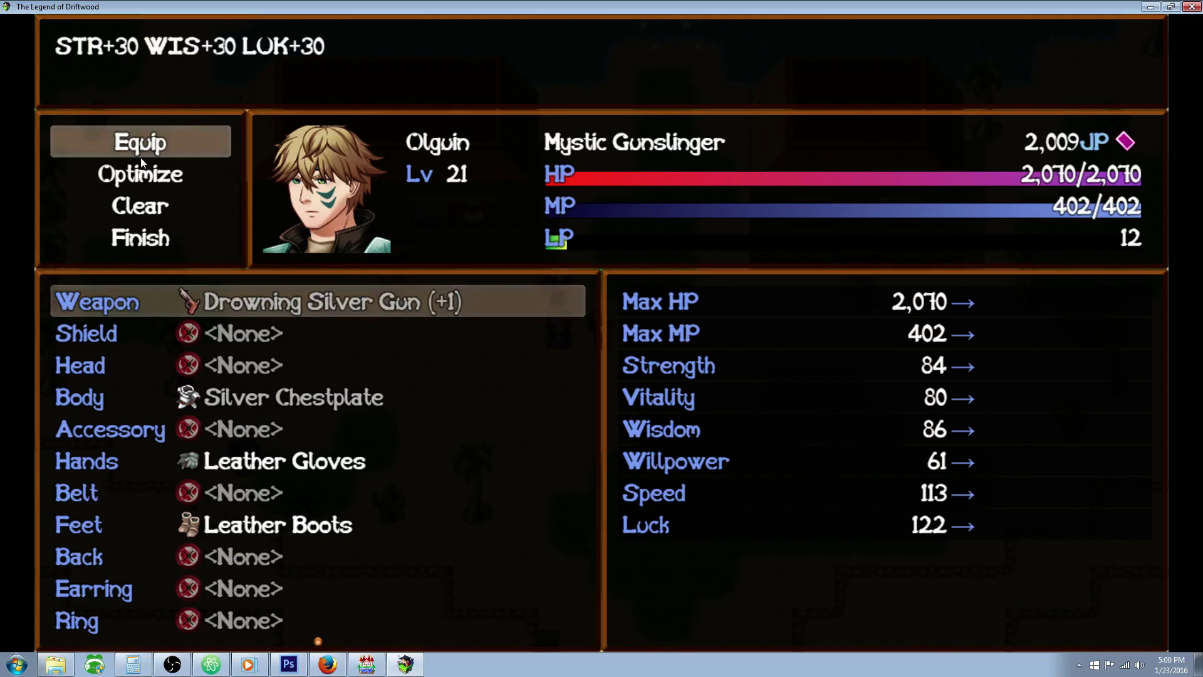
{"action": "key", "text": "Up"}
{"action": "key", "text": "Up"}
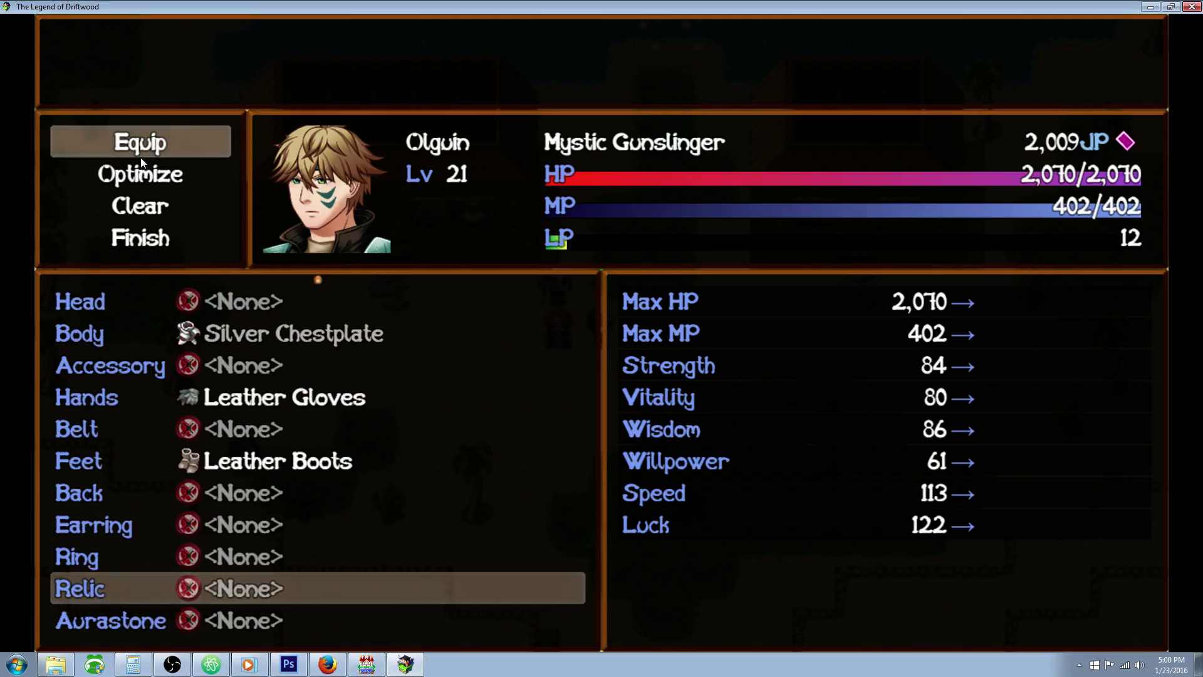
{"action": "key", "text": "Page_Up"}
{"action": "key", "text": "Page_Down"}
{"action": "key", "text": "Page_Down"}
{"action": "key", "text": "Page_Down"}
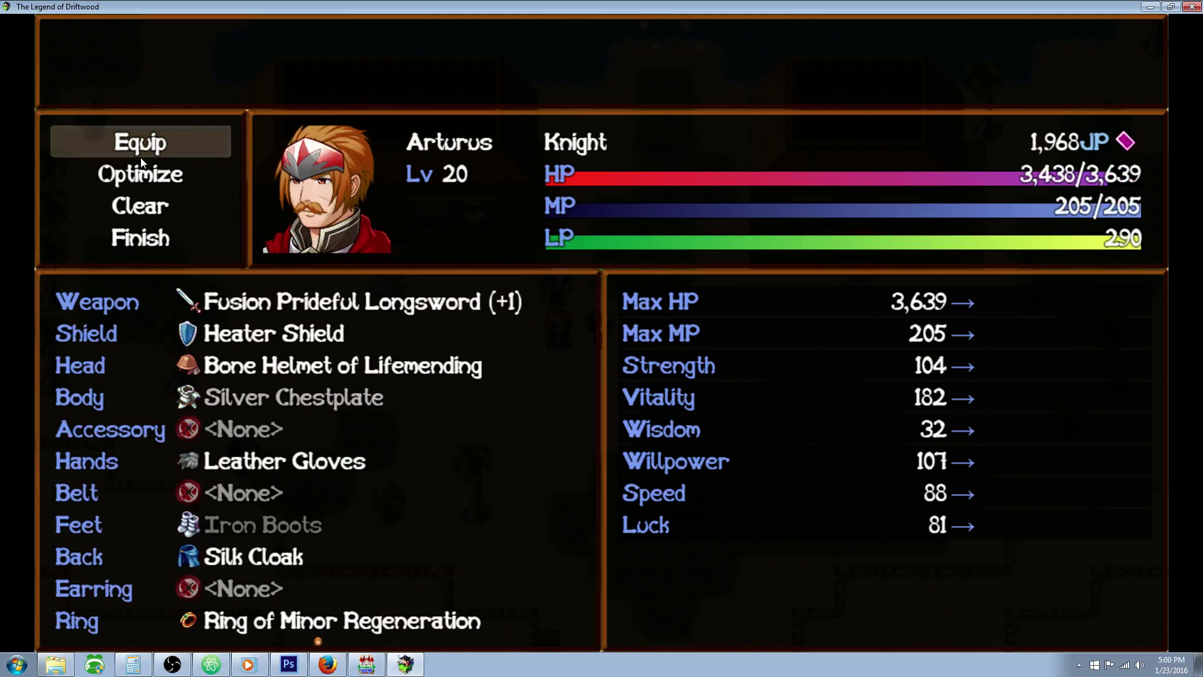
{"action": "key", "text": "Escape"}
Step: Close the playtest and insert a Show Text command above common event 15's script
{"action": "left_click", "coordinate": [1192, 6]}
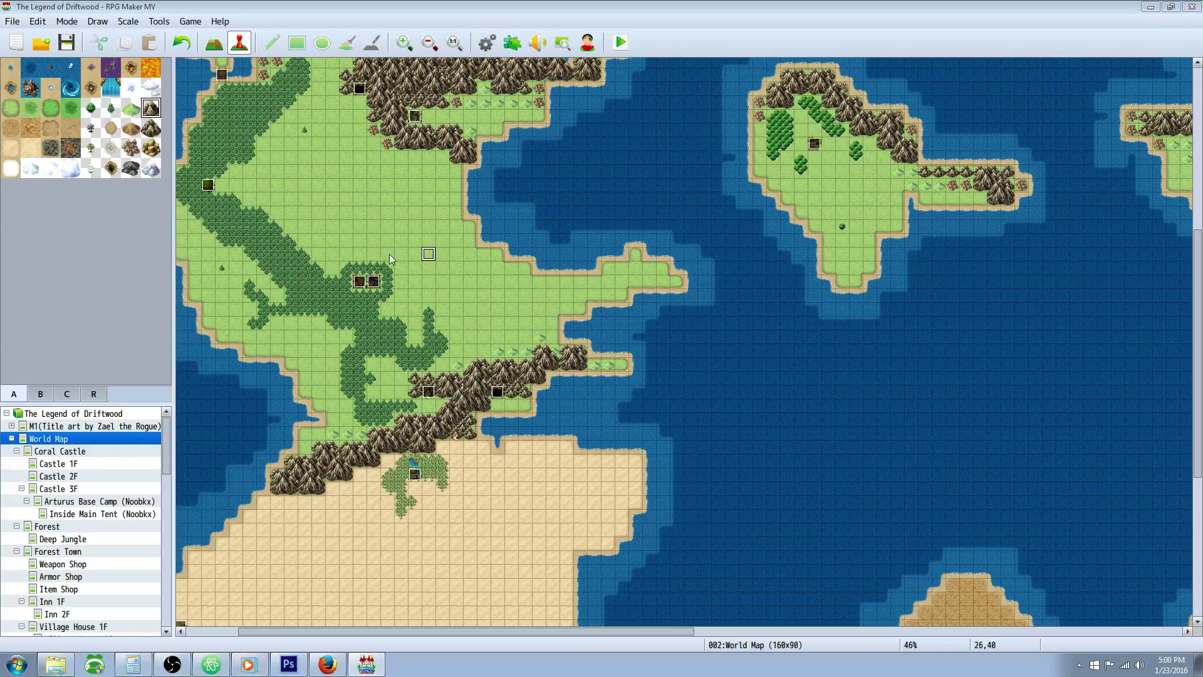
{"action": "key", "text": "F9"}
{"action": "left_click", "coordinate": [543, 219]}
{"action": "right_click", "coordinate": [543, 219]}
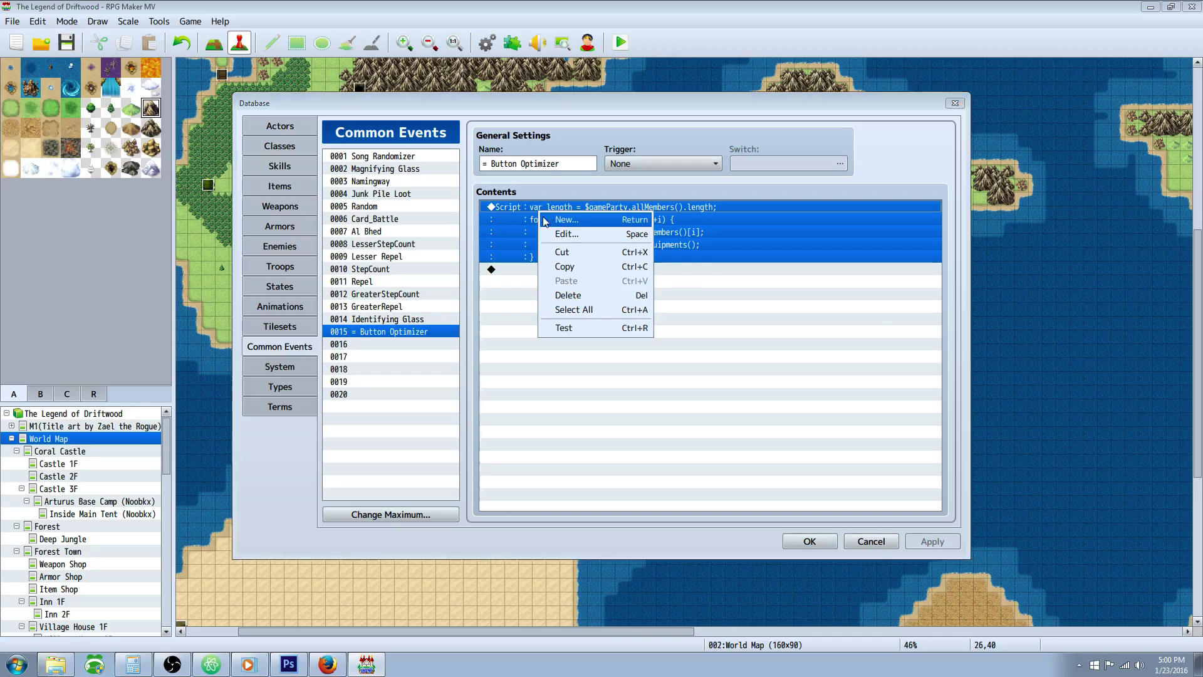
{"action": "left_click", "coordinate": [545, 219]}
{"action": "left_click", "coordinate": [562, 163]}
{"action": "left_click", "coordinate": [631, 200]}
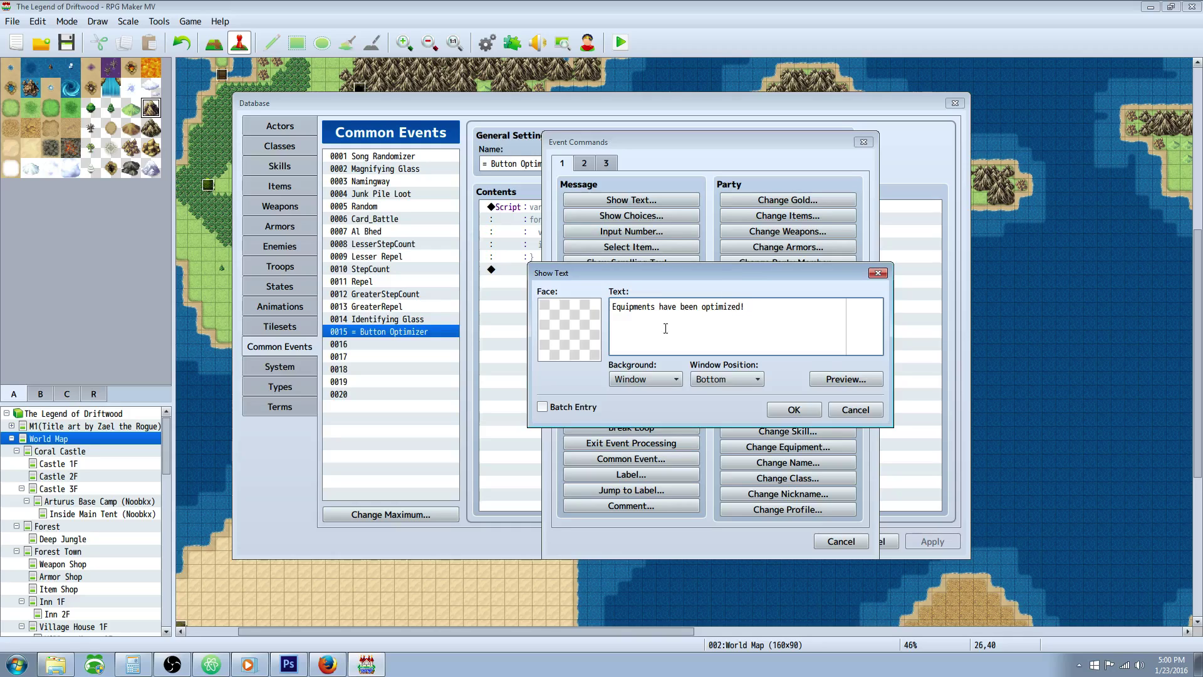
Step: Prefix the message with \c[2] to color it red, preview it, and save the database
{"action": "left_click", "coordinate": [833, 376]}
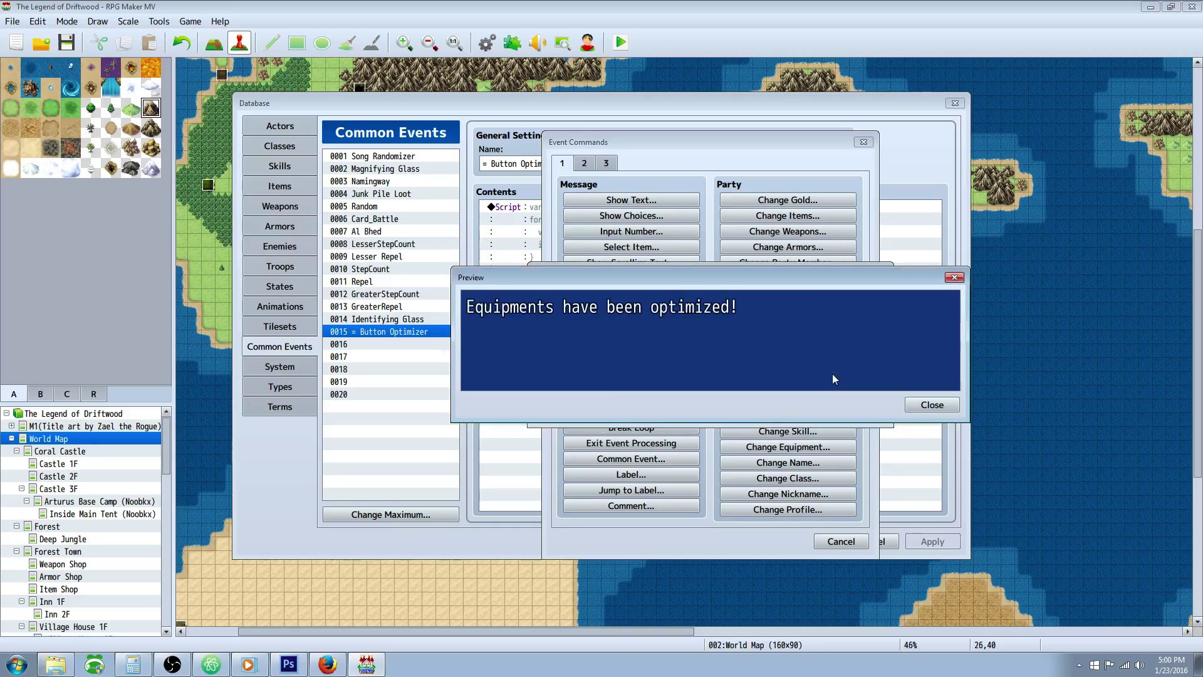
{"action": "left_click", "coordinate": [928, 408]}
{"action": "left_click", "coordinate": [625, 309]}
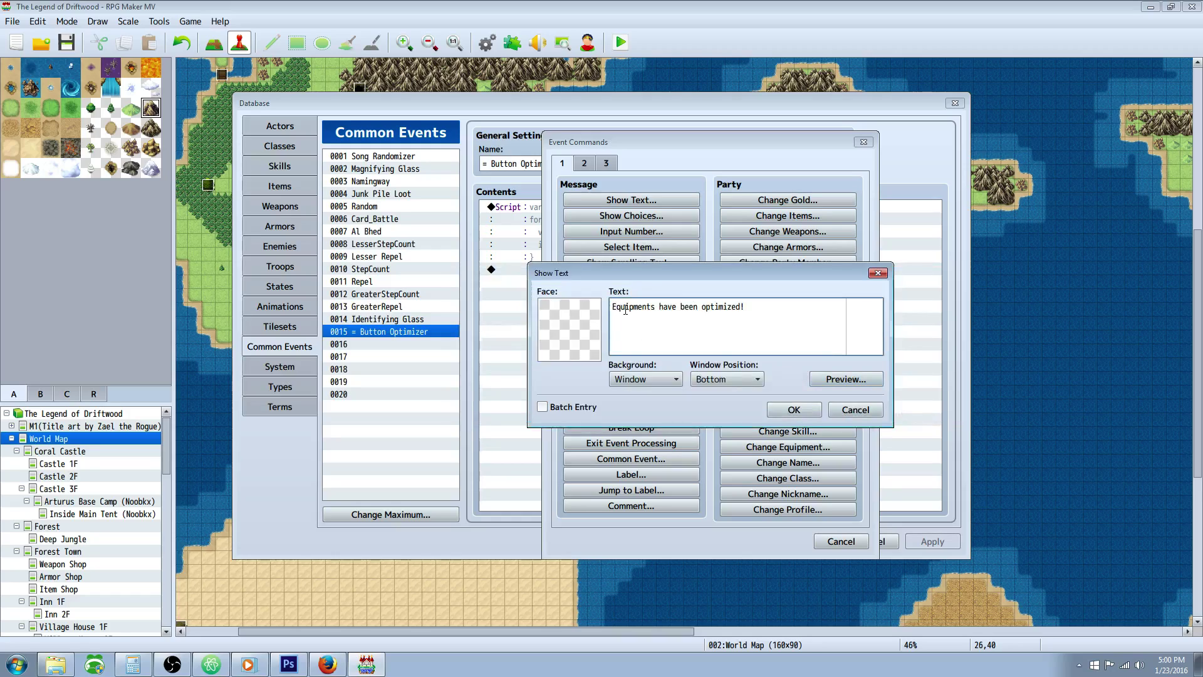
{"action": "type", "text": "\\c[2]"}
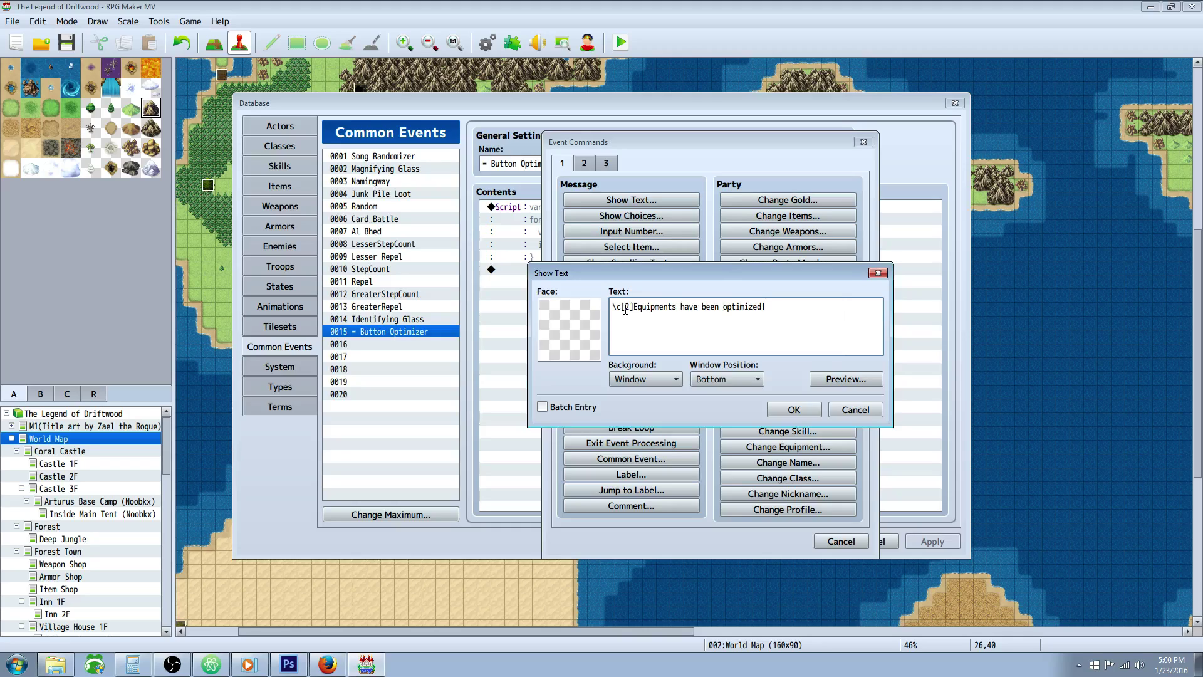
{"action": "left_click", "coordinate": [830, 378]}
{"action": "left_click", "coordinate": [927, 405]}
{"action": "left_click", "coordinate": [792, 409]}
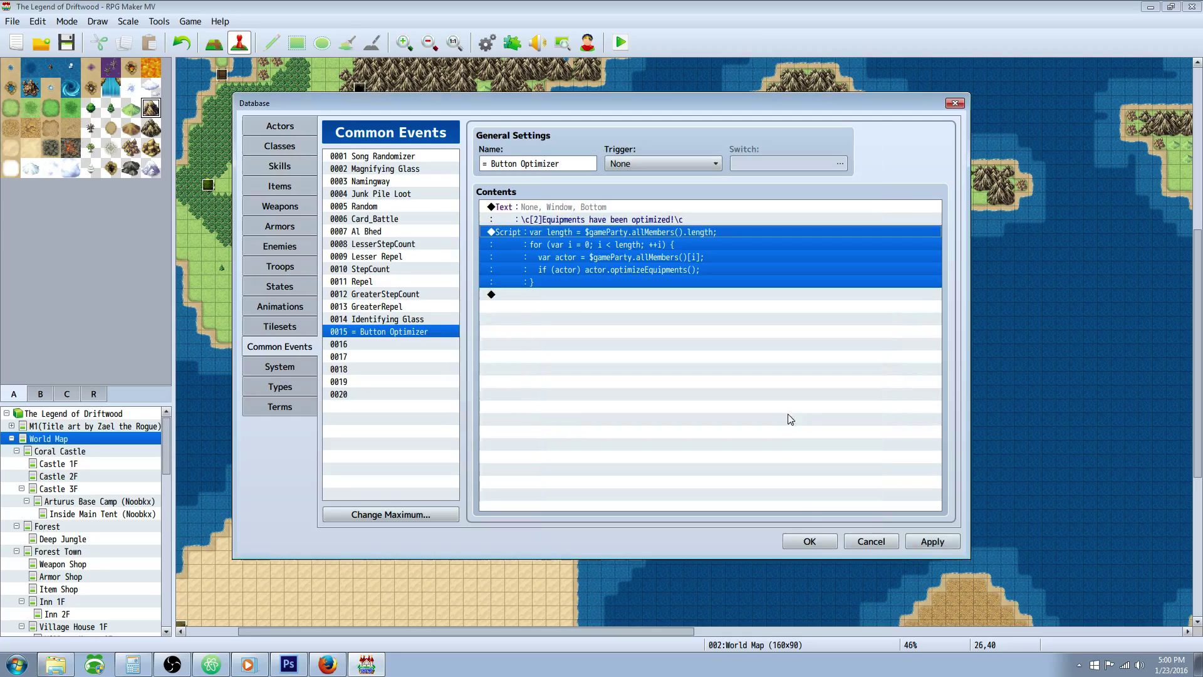
{"action": "left_click", "coordinate": [799, 541]}
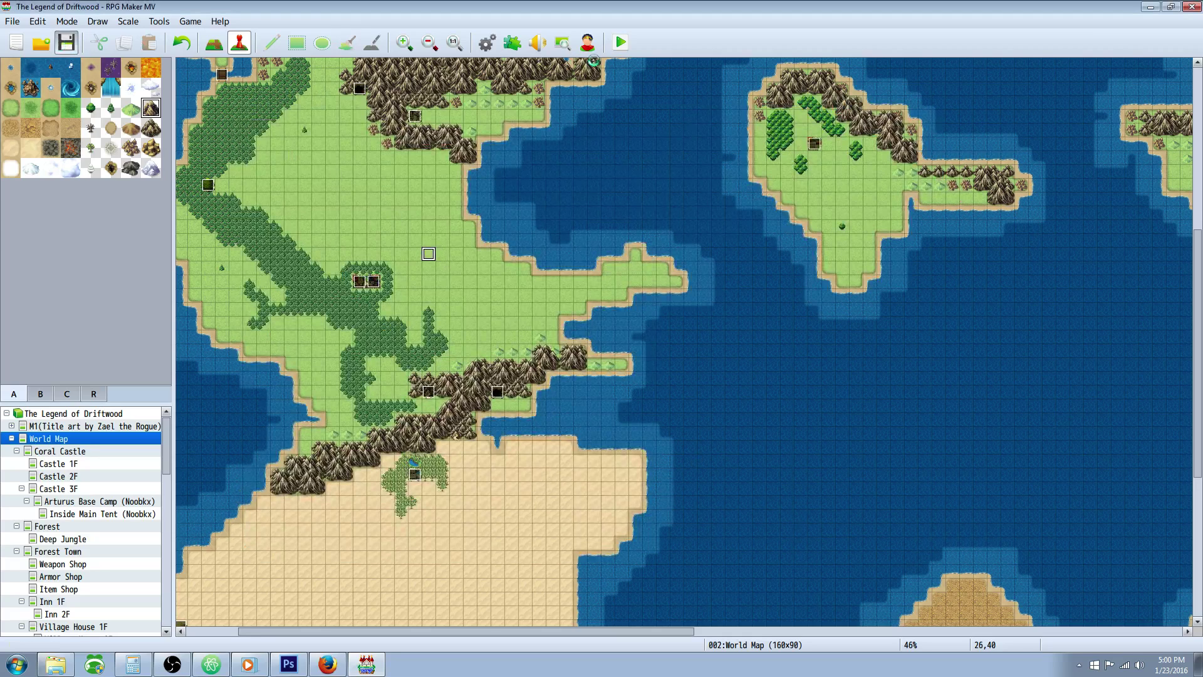
Step: Start a playtest from save File 7 and view Olguin's and Arturus's equipment
{"action": "left_click", "coordinate": [622, 44]}
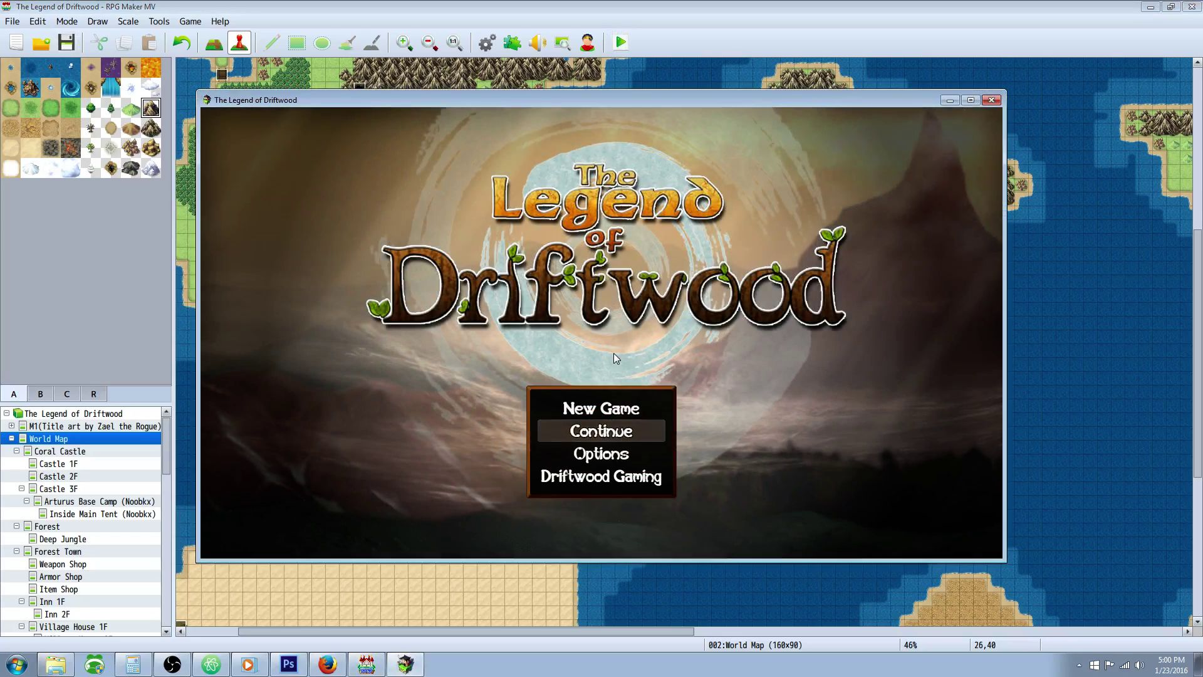
{"action": "left_click", "coordinate": [617, 437]}
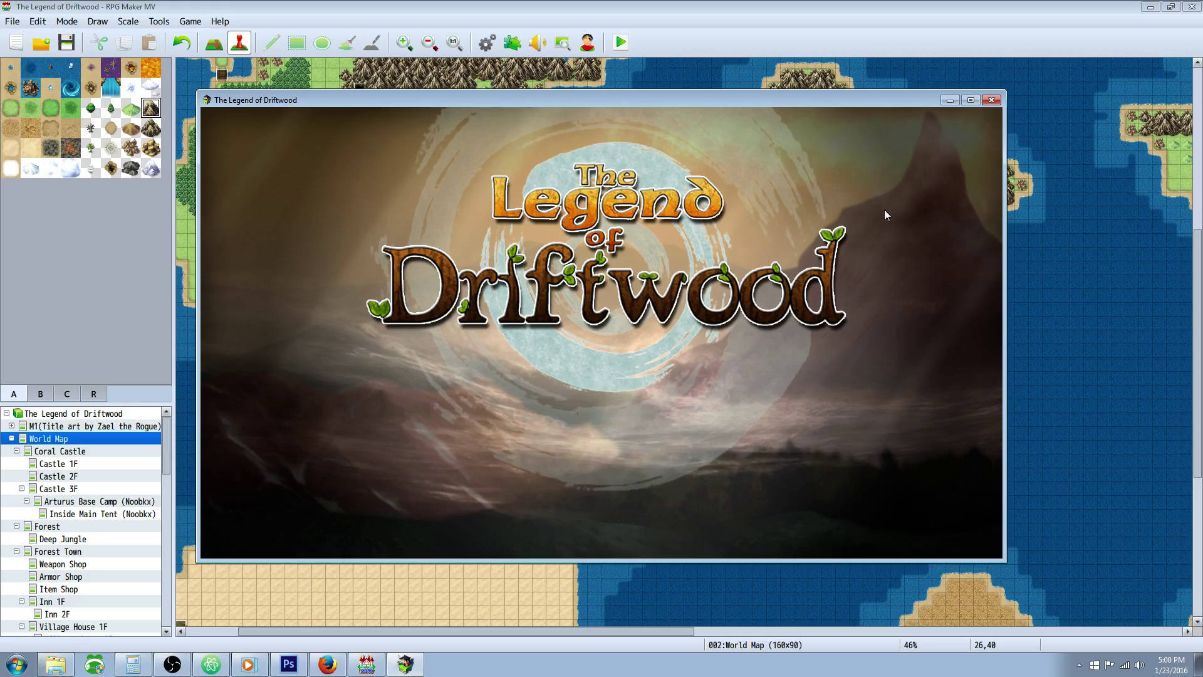
{"action": "left_click", "coordinate": [653, 326]}
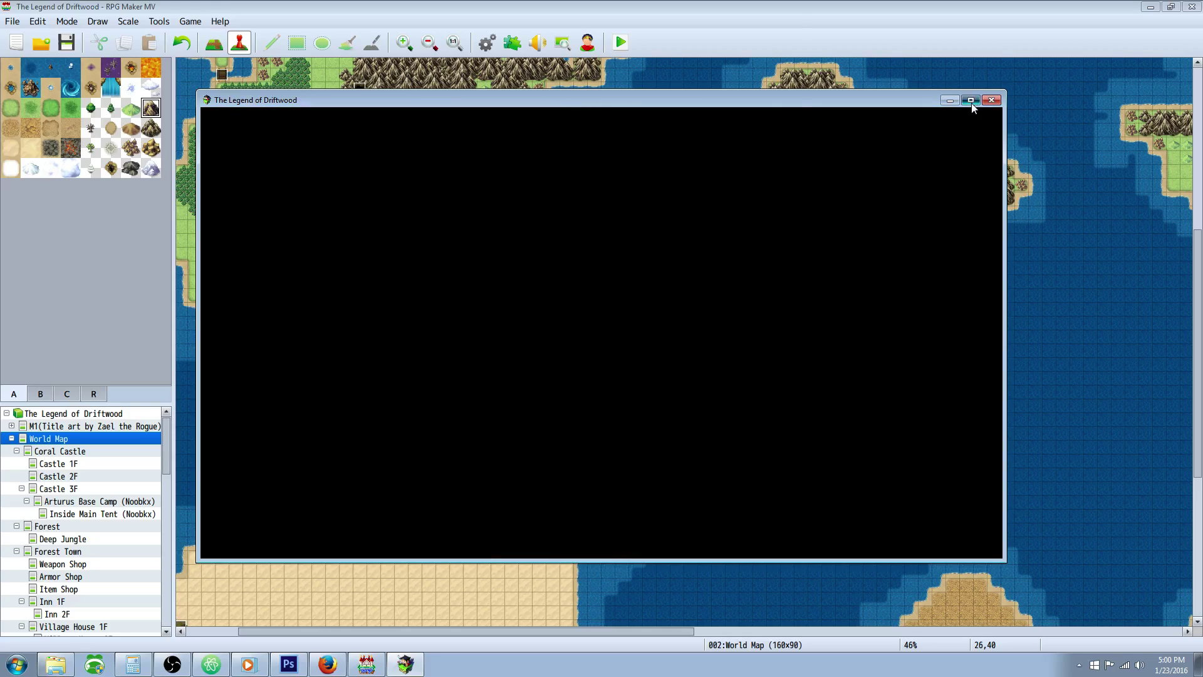
{"action": "key", "text": "Escape"}
{"action": "key", "text": "Down"}
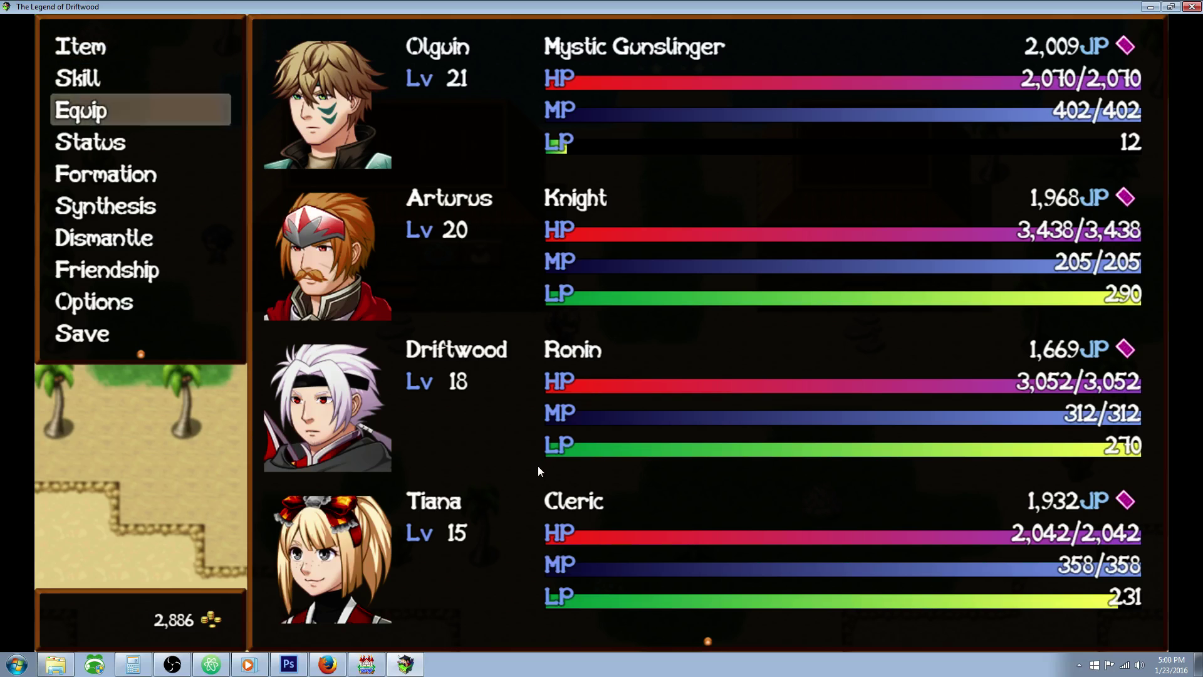
{"action": "key", "text": "Return"}
{"action": "key", "text": "Return"}
{"action": "key", "text": "Page_Down"}
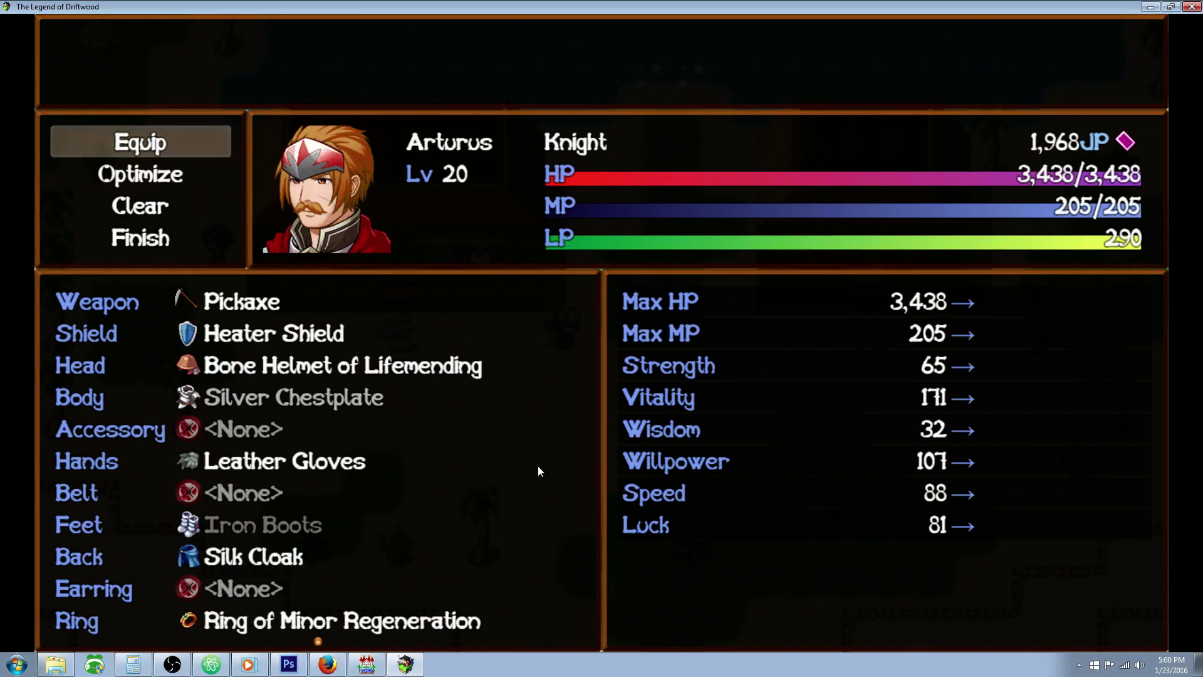
{"action": "key", "text": "Escape"}
{"action": "key", "text": "Escape"}
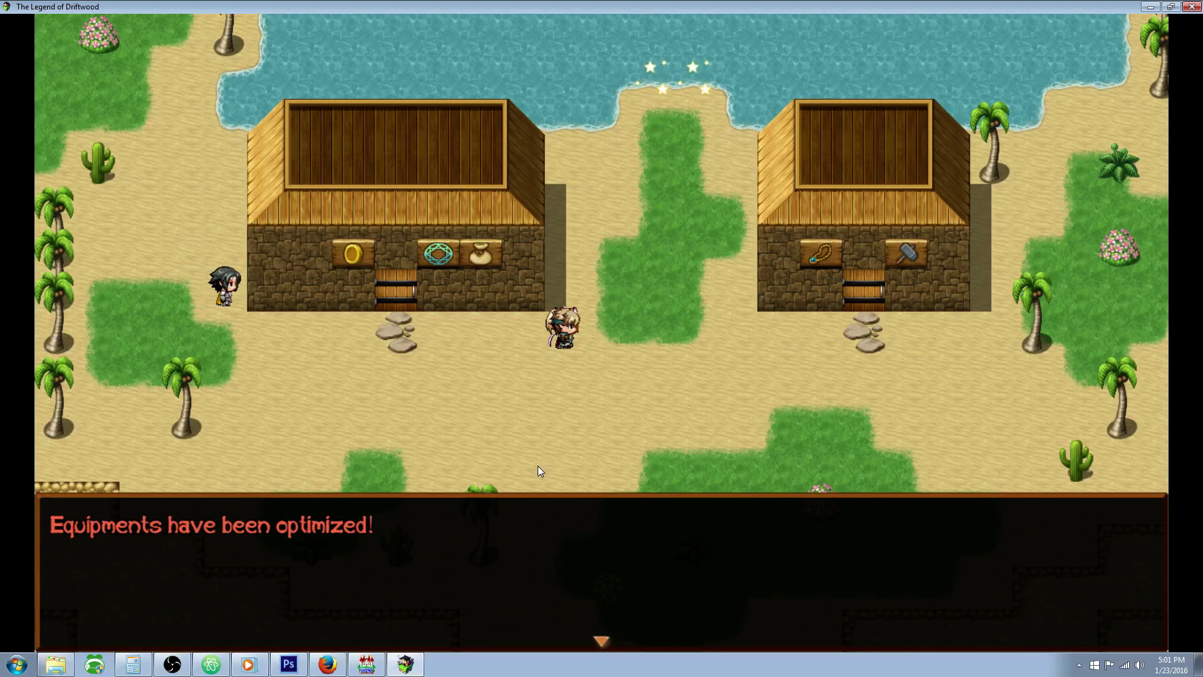
Step: Dismiss the red optimized message and check each member's upgraded equipment
{"action": "key", "text": "Return"}
{"action": "key", "text": "Escape"}
{"action": "key", "text": "Down"}
{"action": "key", "text": "Down"}
{"action": "key", "text": "Return"}
{"action": "key", "text": "Return"}
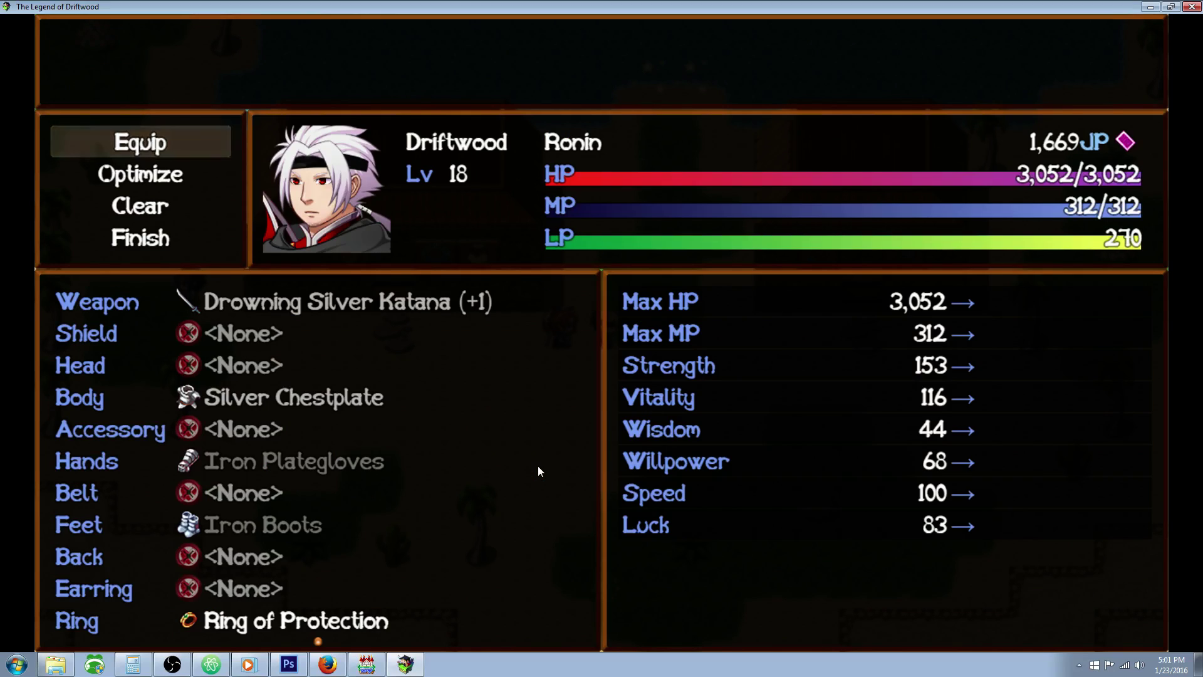
{"action": "key", "text": "Page_Down"}
{"action": "key", "text": "Page_Down"}
{"action": "key", "text": "Page_Down"}
{"action": "key", "text": "Page_Down"}
{"action": "key", "text": "Page_Down"}
{"action": "key", "text": "Page_Down"}
{"action": "key", "text": "Page_Down"}
{"action": "key", "text": "Page_Down"}
{"action": "key", "text": "Page_Down"}
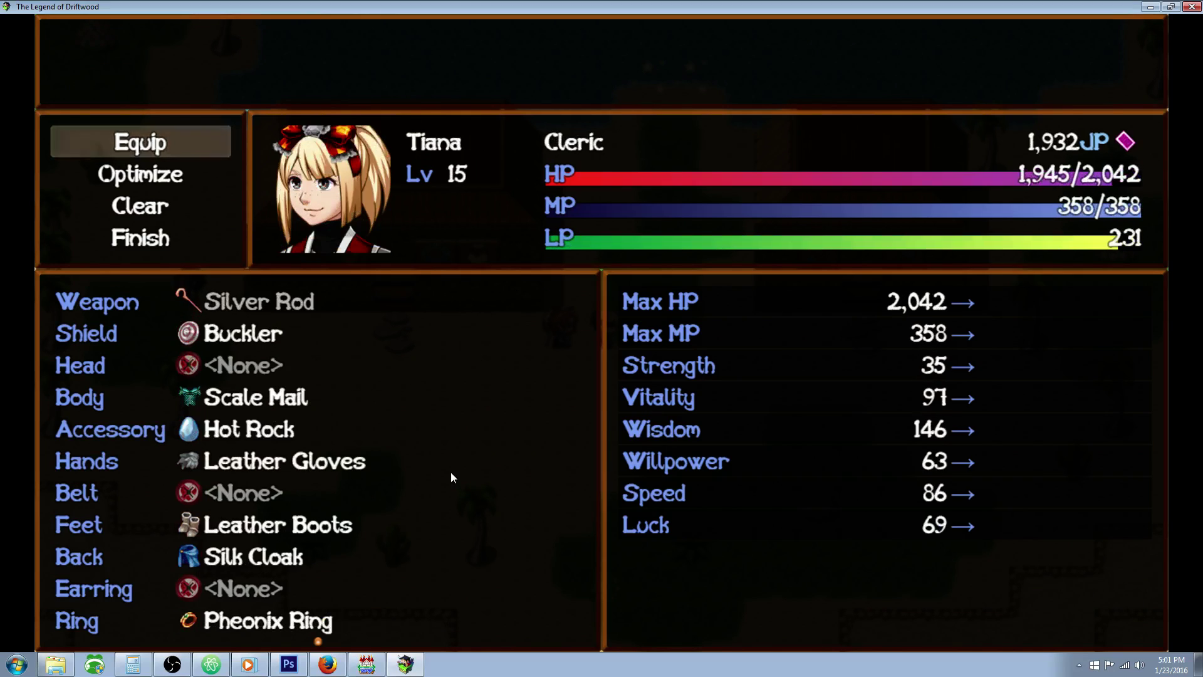
{"action": "key", "text": "Escape"}
{"action": "key", "text": "Escape"}
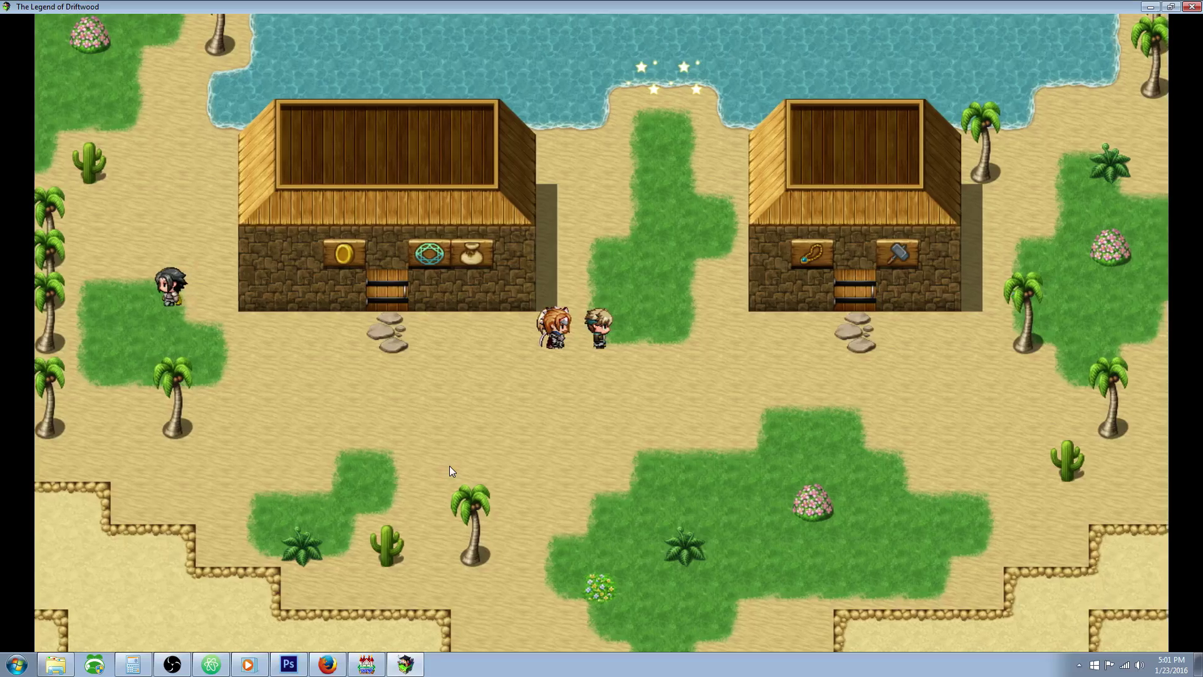
Step: Walk the party around the shop fronts, then close the playtest window
{"action": "key", "text": "Right"}
{"action": "key", "text": "Left"}
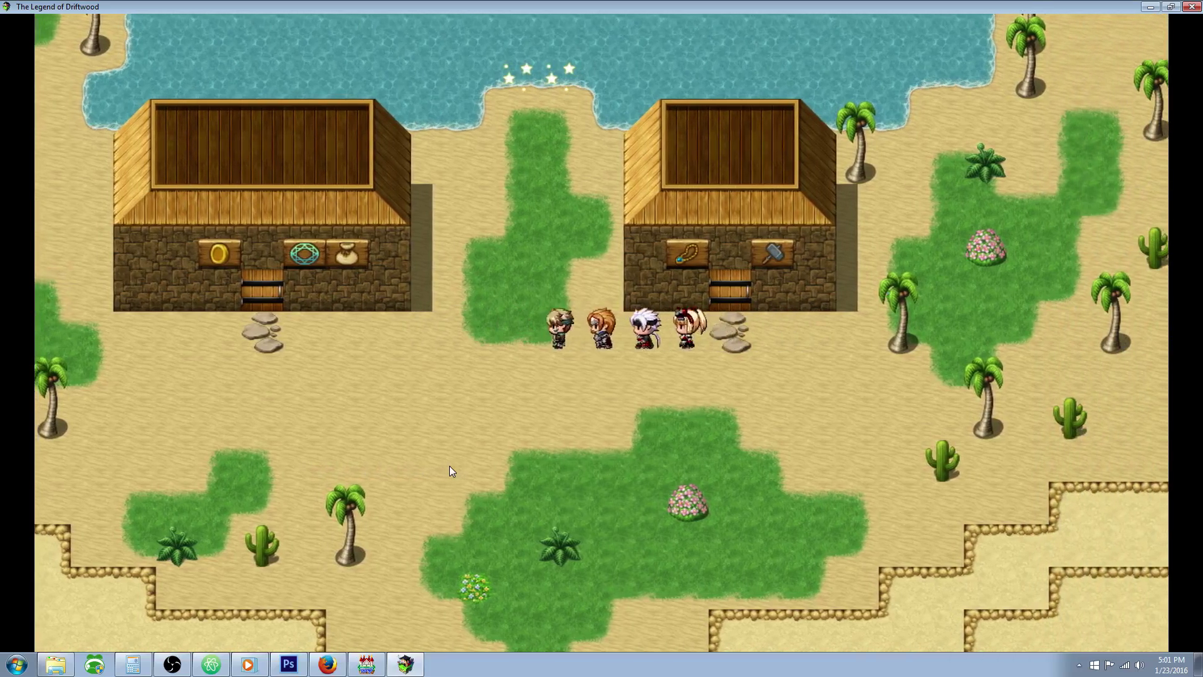
{"action": "key", "text": "Up"}
{"action": "key", "text": "Down"}
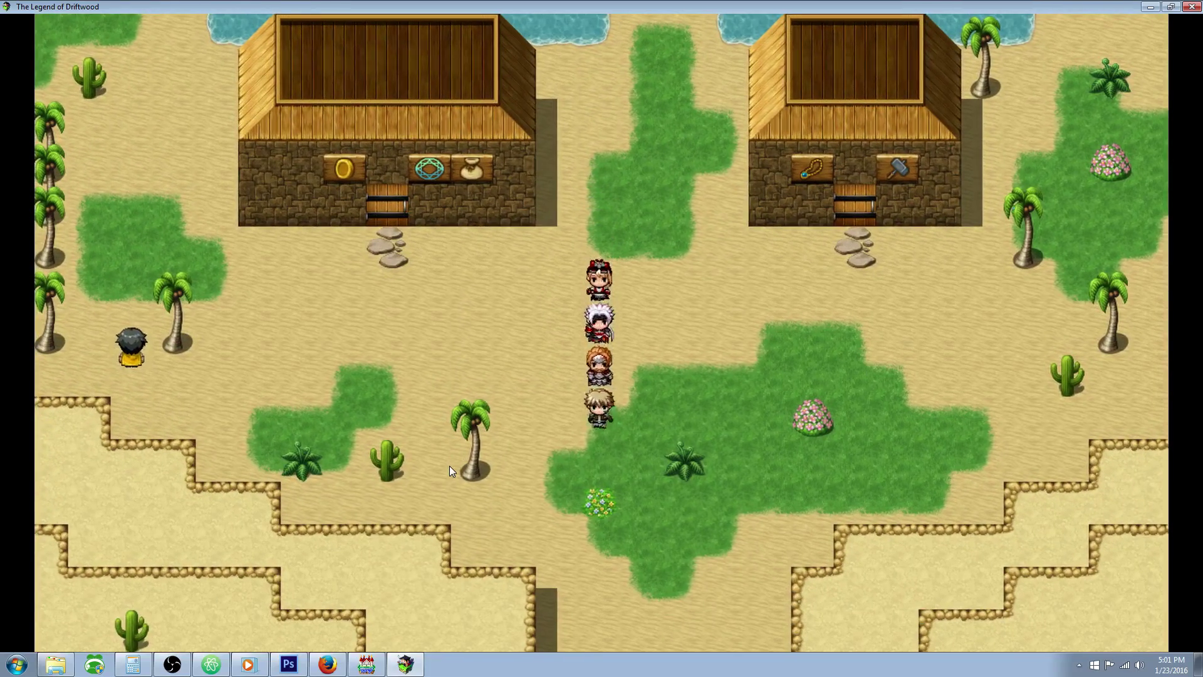
{"action": "left_click", "coordinate": [1193, 7]}
{"action": "left_click", "coordinate": [66, 43]}
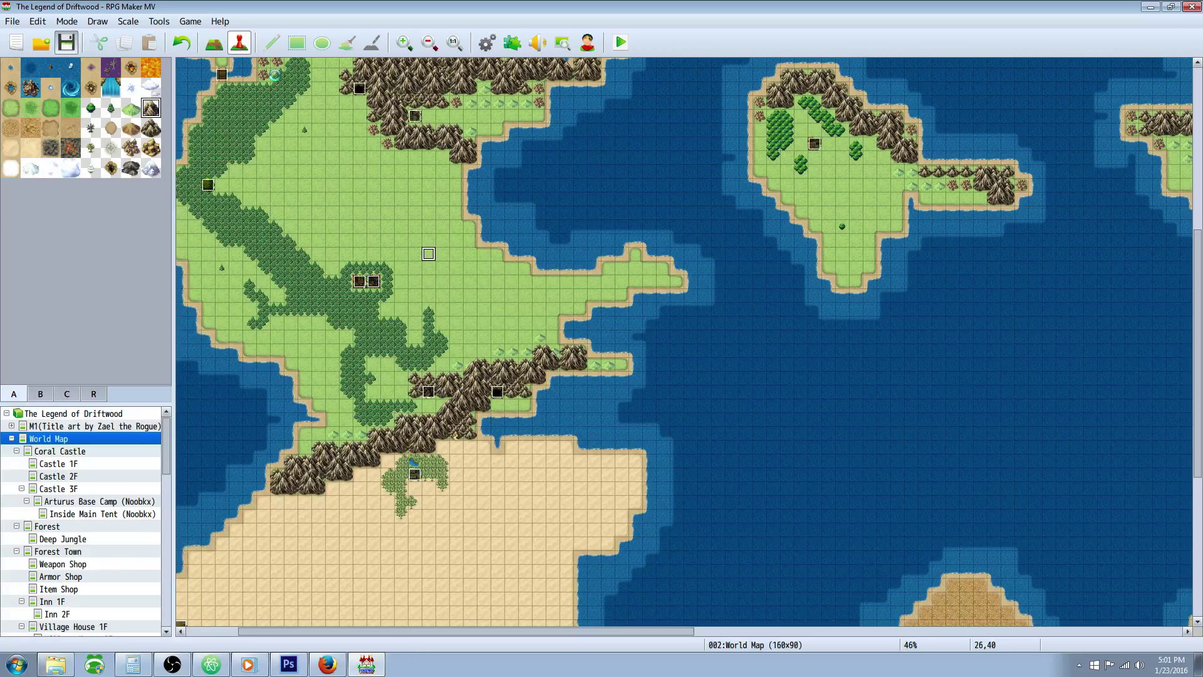